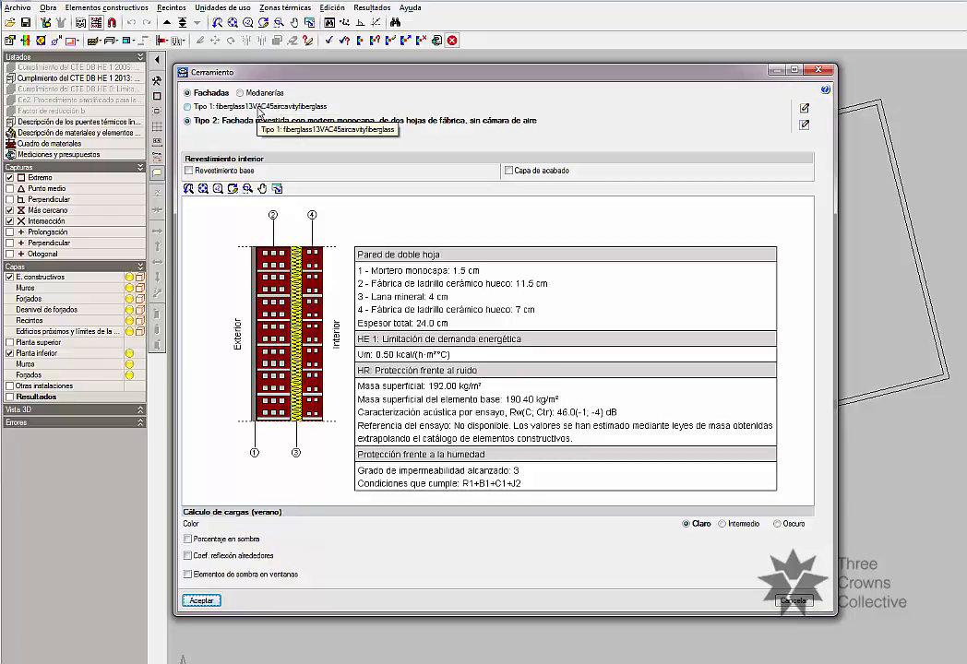
Switch to the Excel workbook, open the linked vesma.com U-value calculator from the Calc U value sheet and reposition its browser window.
key("alt+Tab")
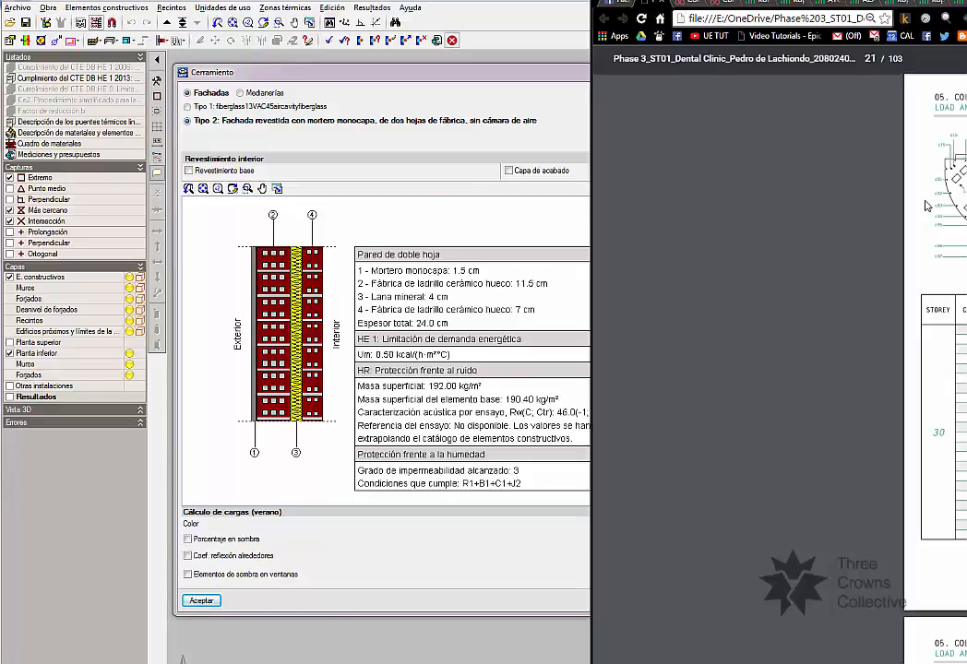
key("ctrl+t")
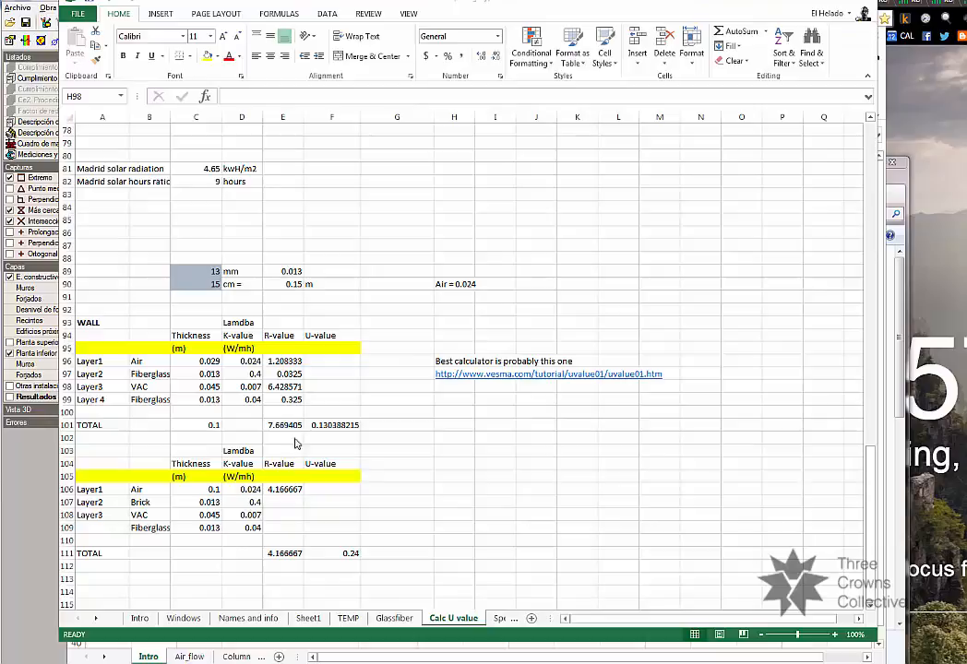
left_click(441, 391)
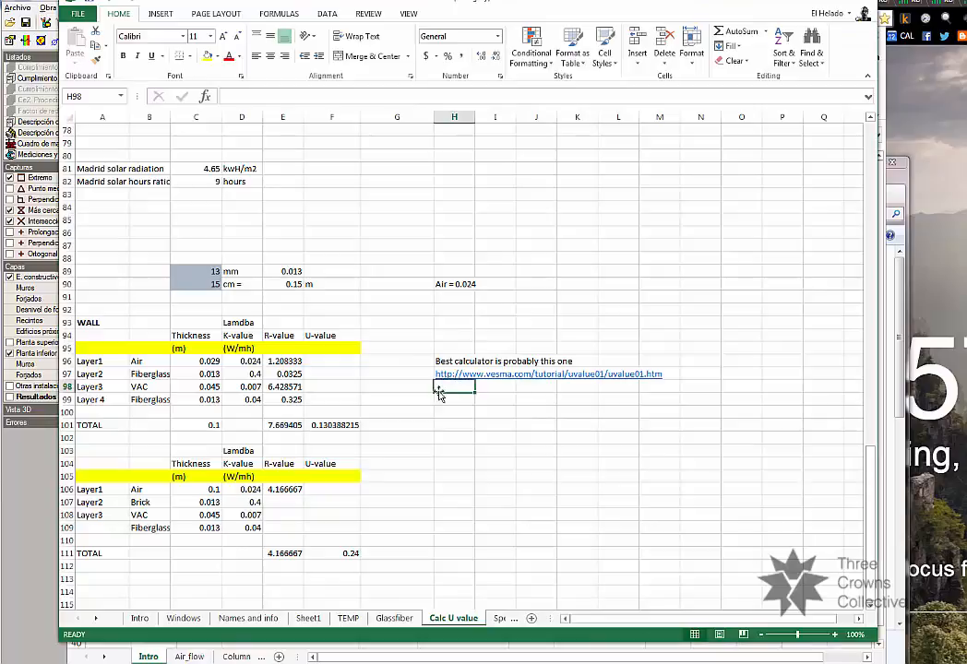
left_click_drag(452, 375, 470, 382)
left_click(453, 377)
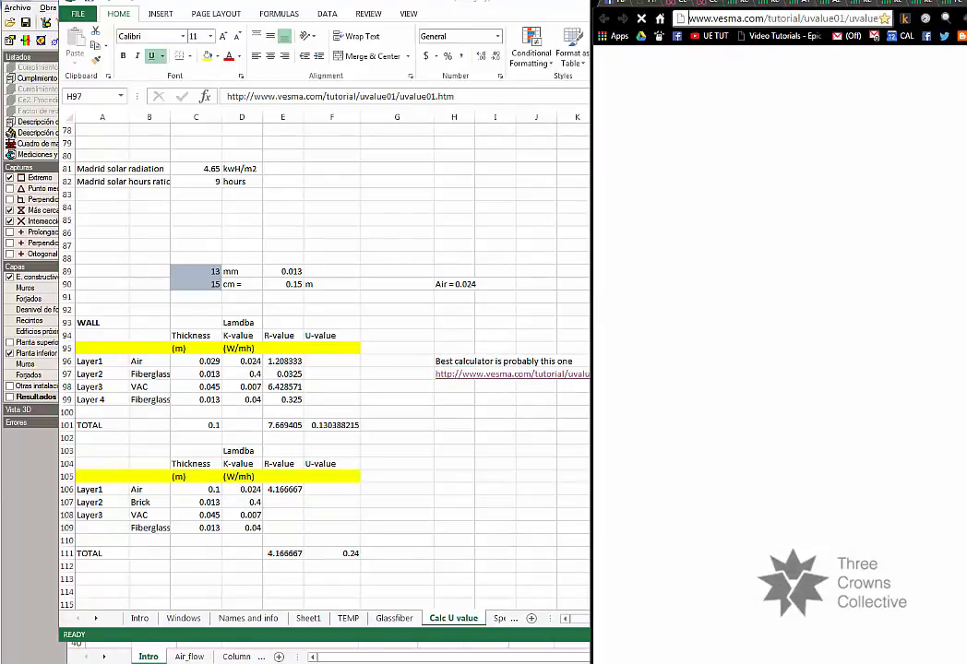
left_click_drag(965, 1, 550, 54)
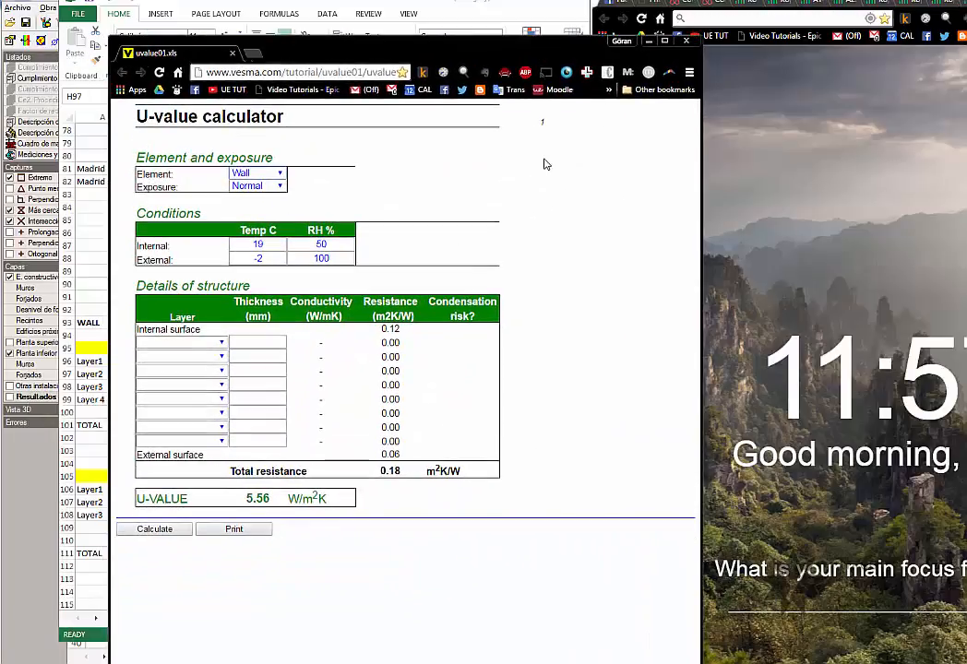
left_click_drag(336, 61, 395, 48)
Review the element and exposure choices and the external temperature condition in the U-value calculator.
left_click(337, 160)
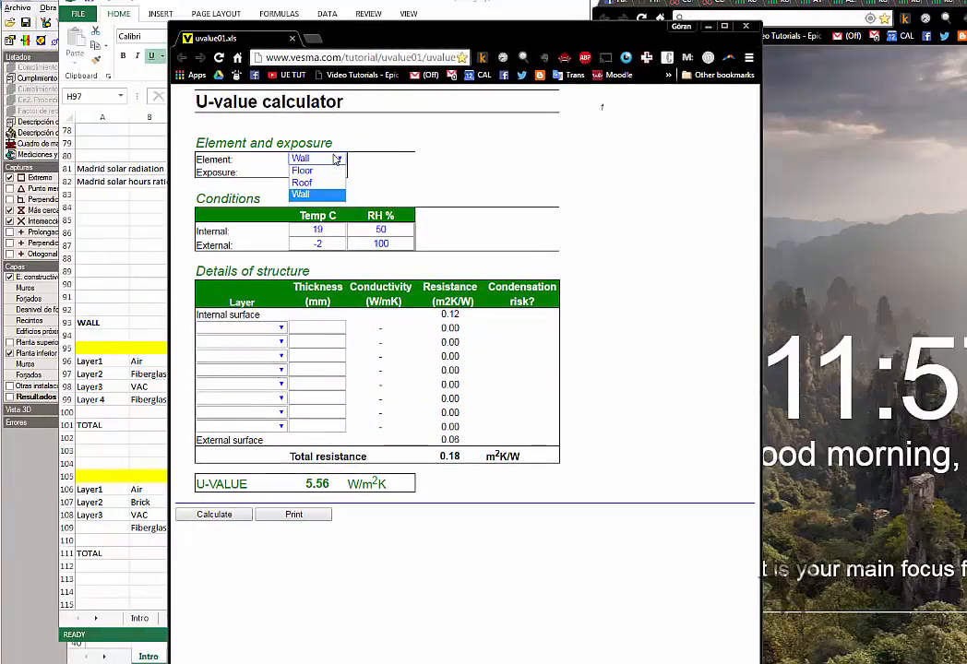
left_click(316, 172)
left_click(317, 172)
left_click(317, 183)
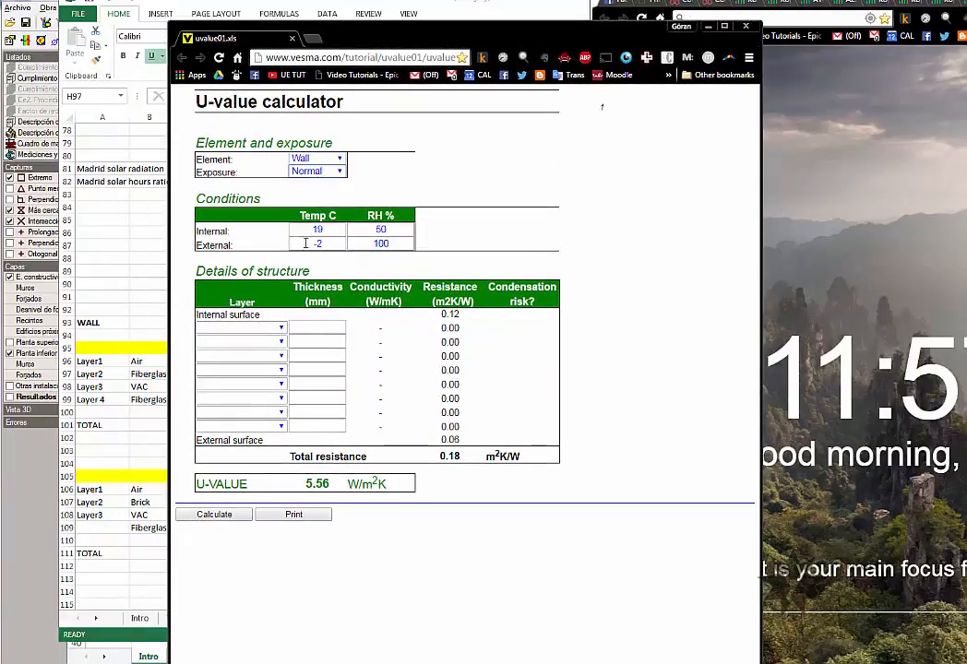
left_click_drag(300, 39, 350, 2)
left_click(363, 210)
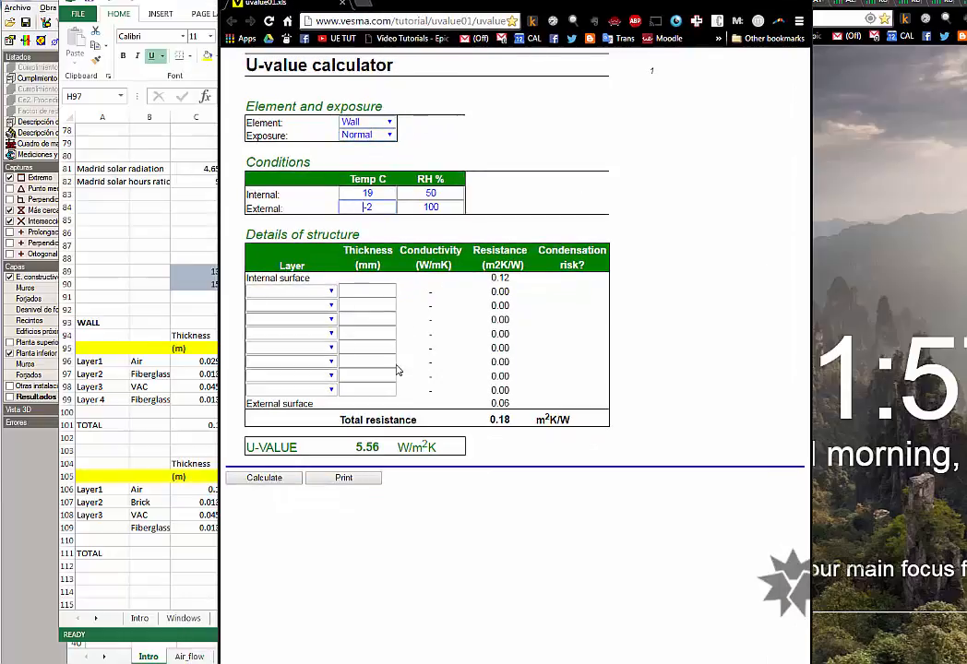
Look through the materials available for the first wall layer and check its thickness entry.
left_click(370, 321)
left_click(328, 291)
scroll(302, 434, "down", 5)
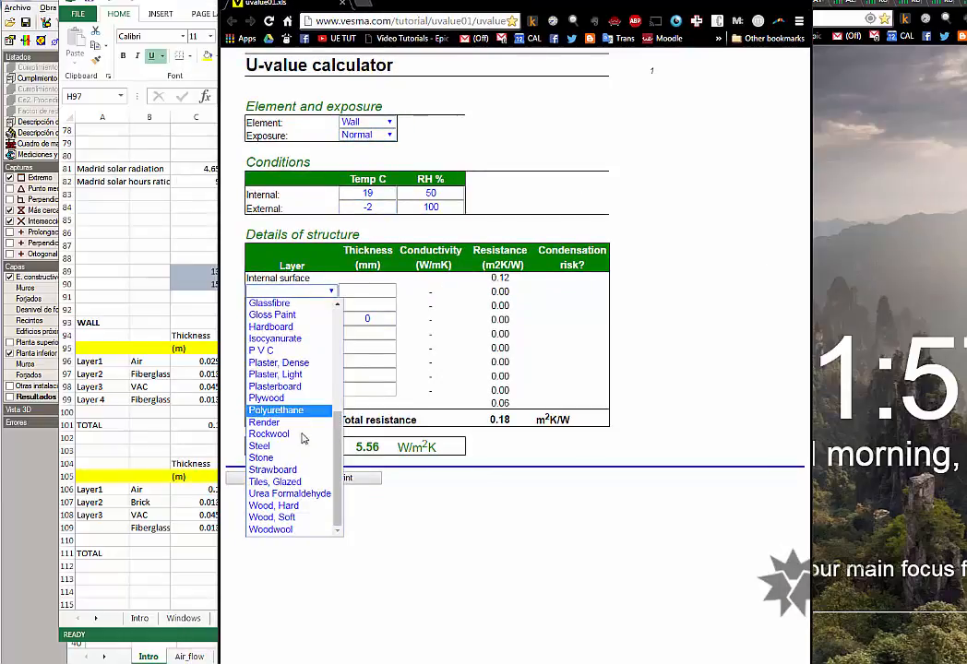
scroll(303, 441, "up", 5)
left_click(368, 292)
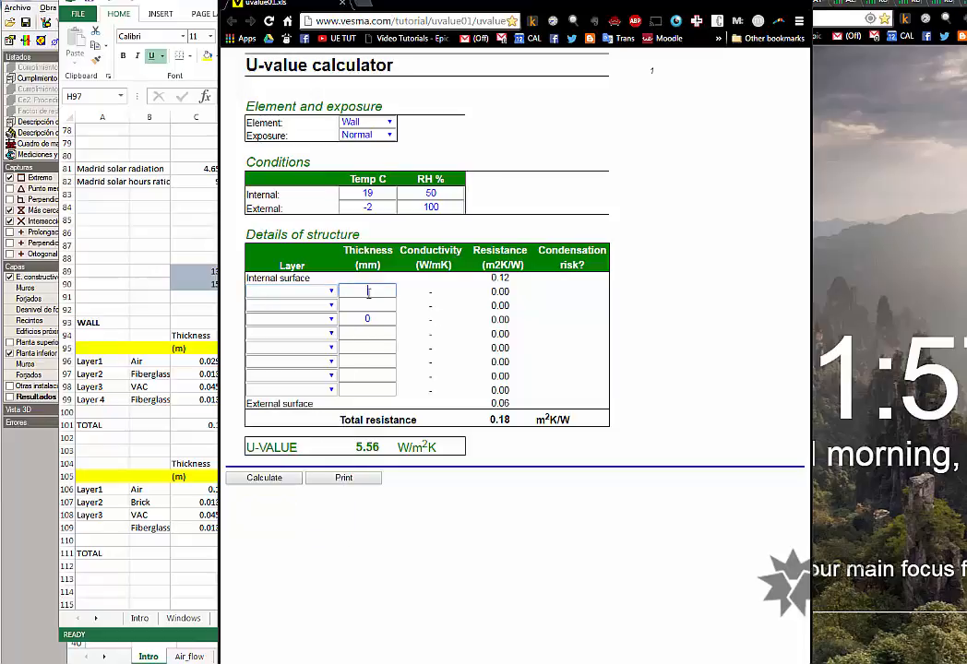
left_click_drag(486, 264, 501, 265)
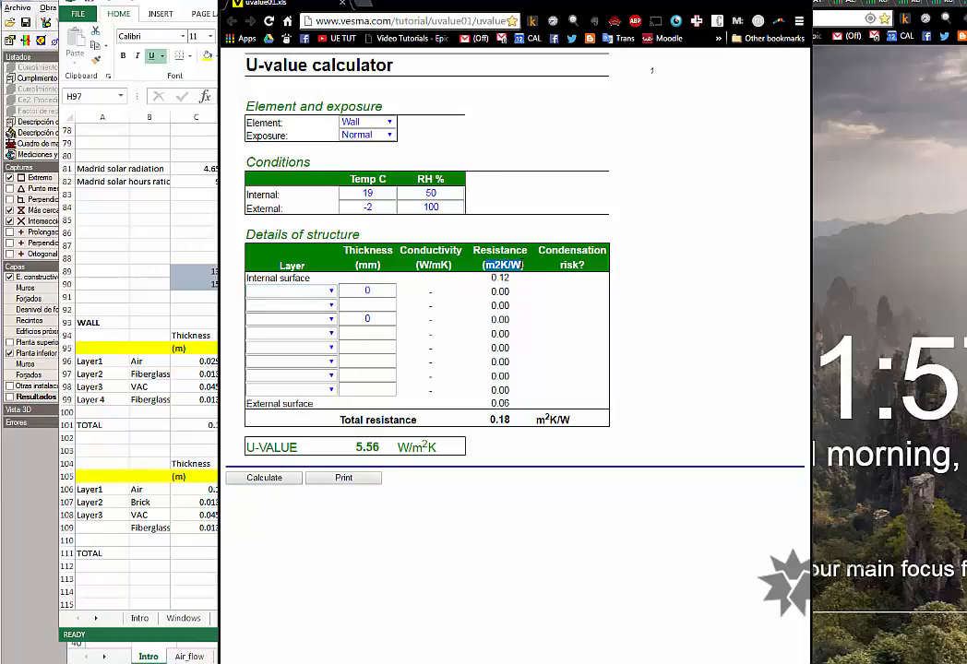
Define the first wall layer as Glassfibre with a thickness of 13 mm.
left_click(288, 291)
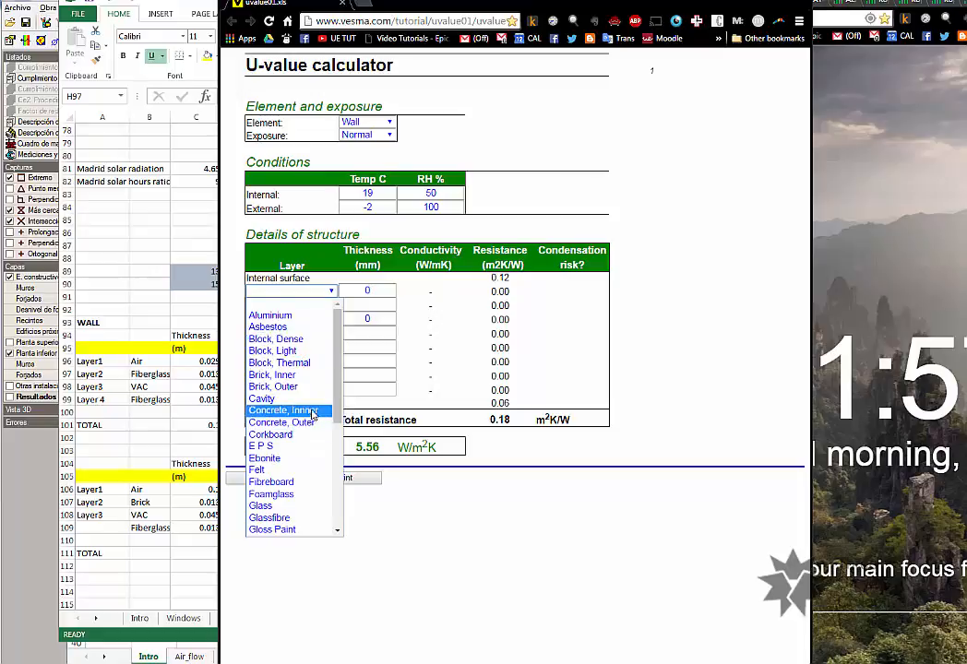
scroll(294, 461, "down", 4)
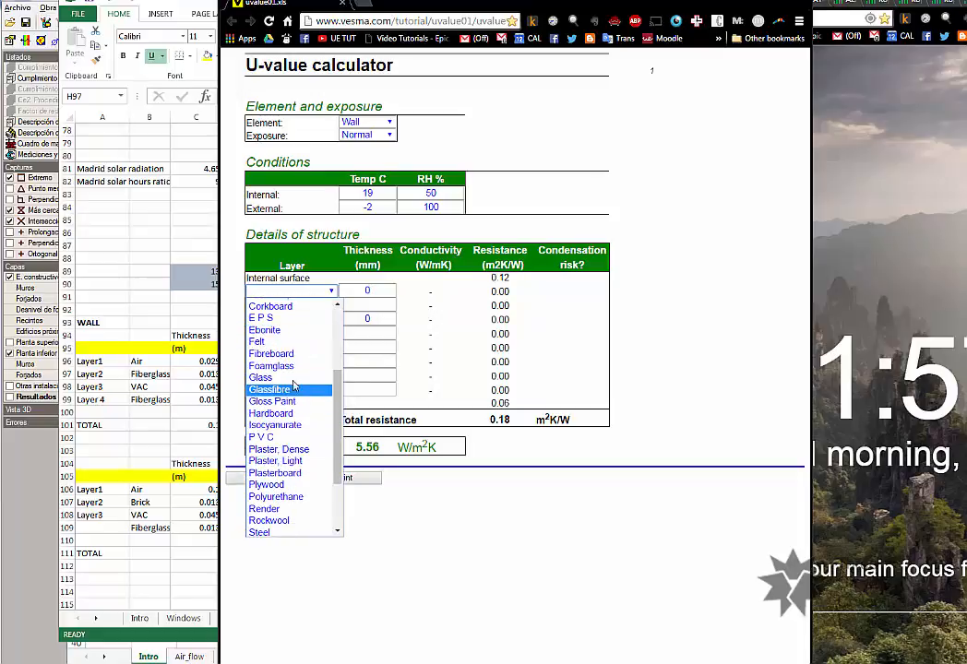
left_click(294, 395)
left_click(340, 291)
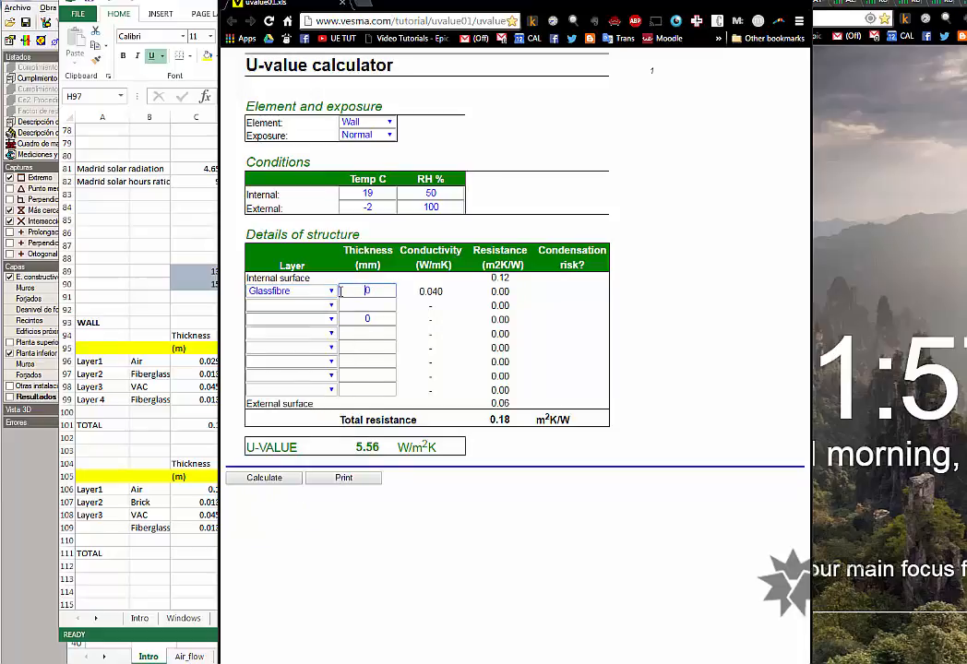
type("13")
Choose Polyurethane as the material of the second wall layer.
left_click(285, 306)
scroll(294, 439, "down", 3)
left_click(276, 511)
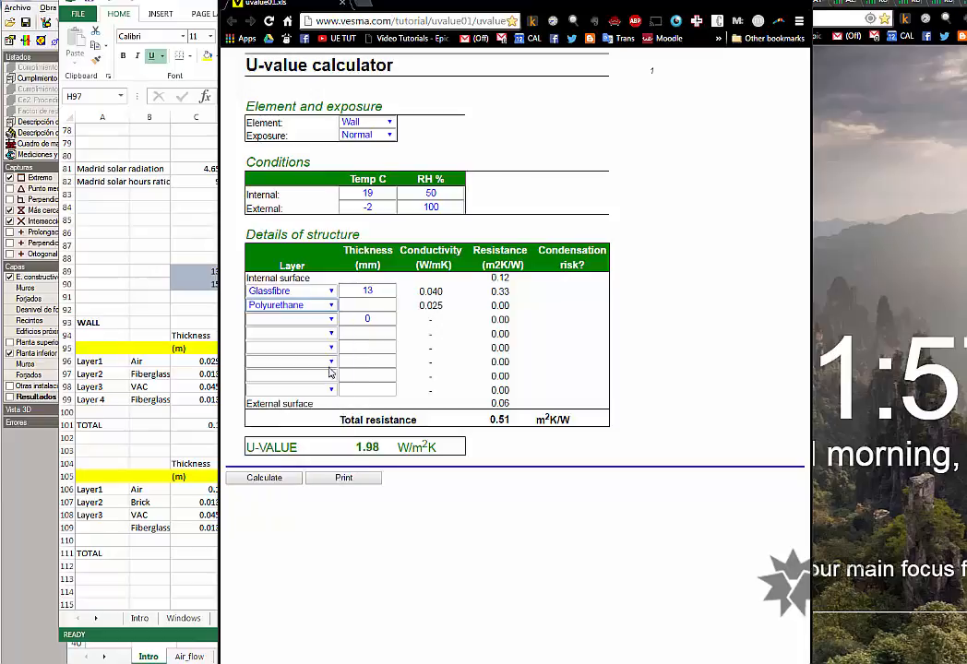
left_click(367, 306)
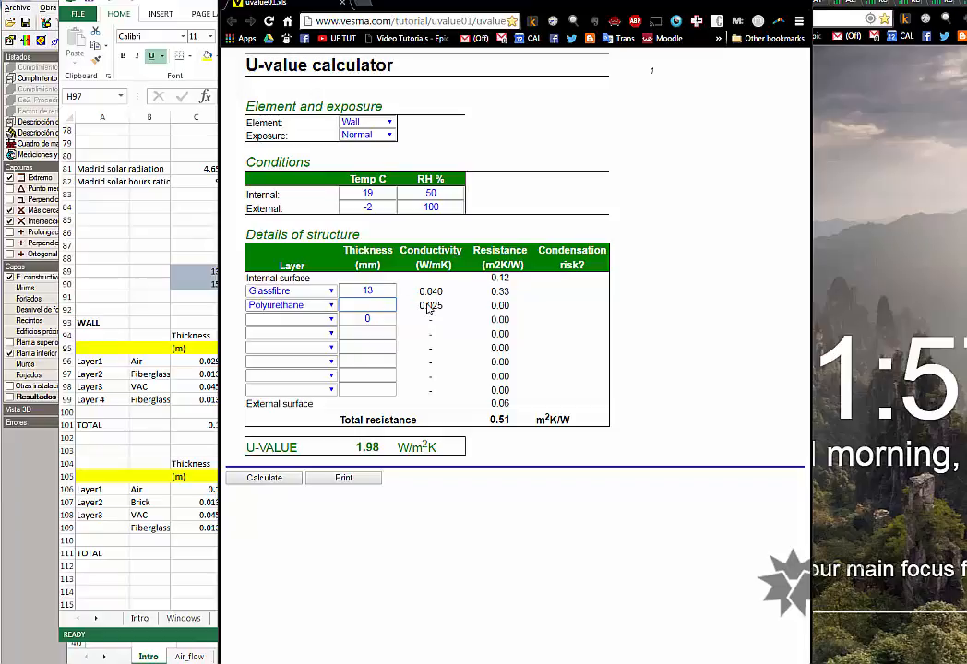
left_click(302, 306)
left_click(327, 310)
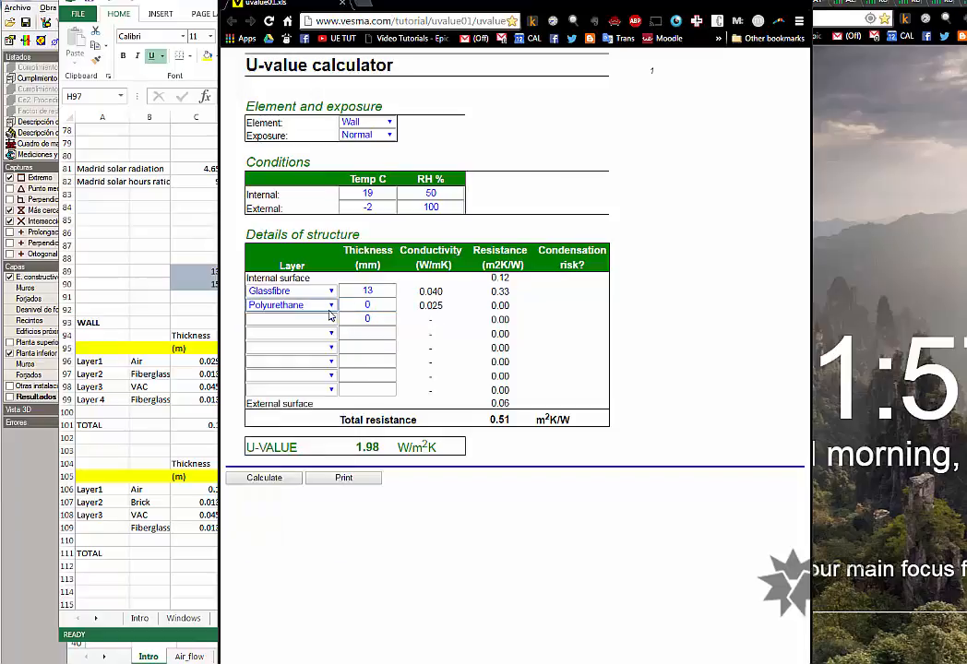
Set the polyurethane layer's thickness to 46 mm.
left_click(365, 304)
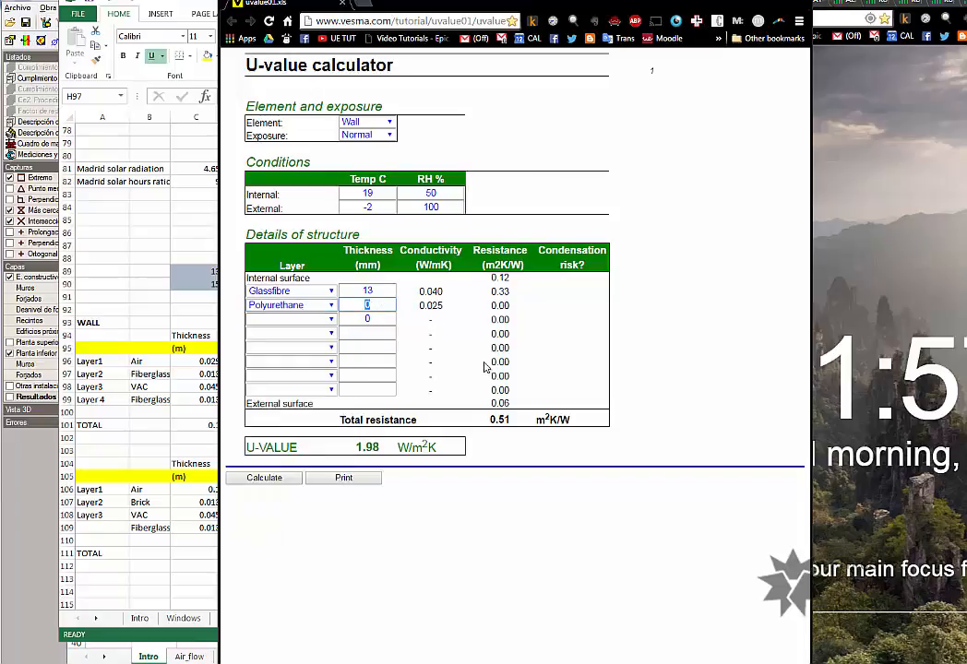
type("46")
left_click(364, 318)
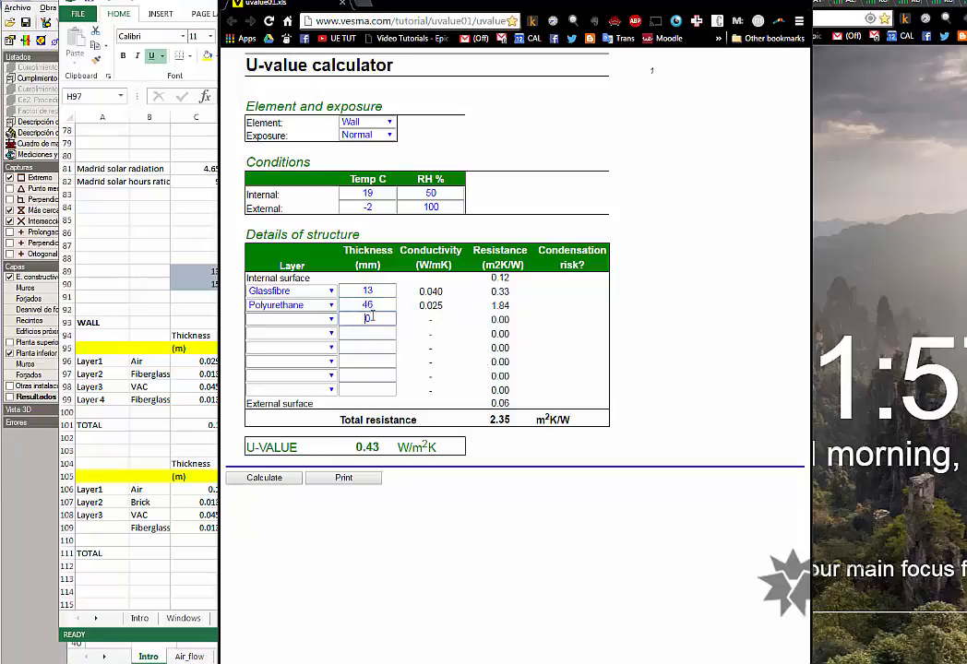
Switch to the Excel workbook and examine the layer thicknesses in the WALL table.
left_click(171, 424)
scroll(211, 357, "down", 1)
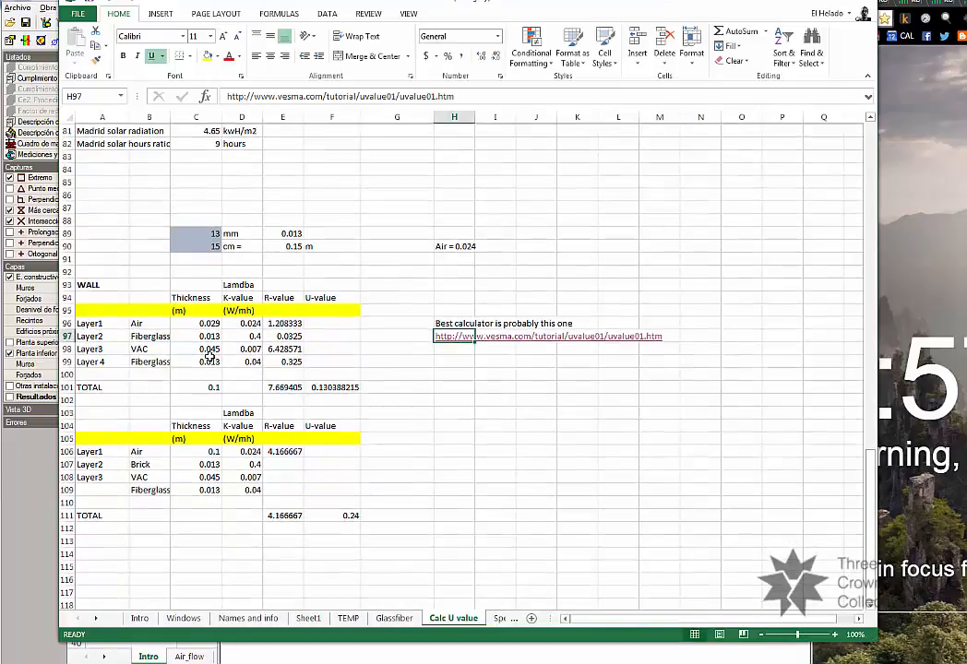
left_click(211, 360)
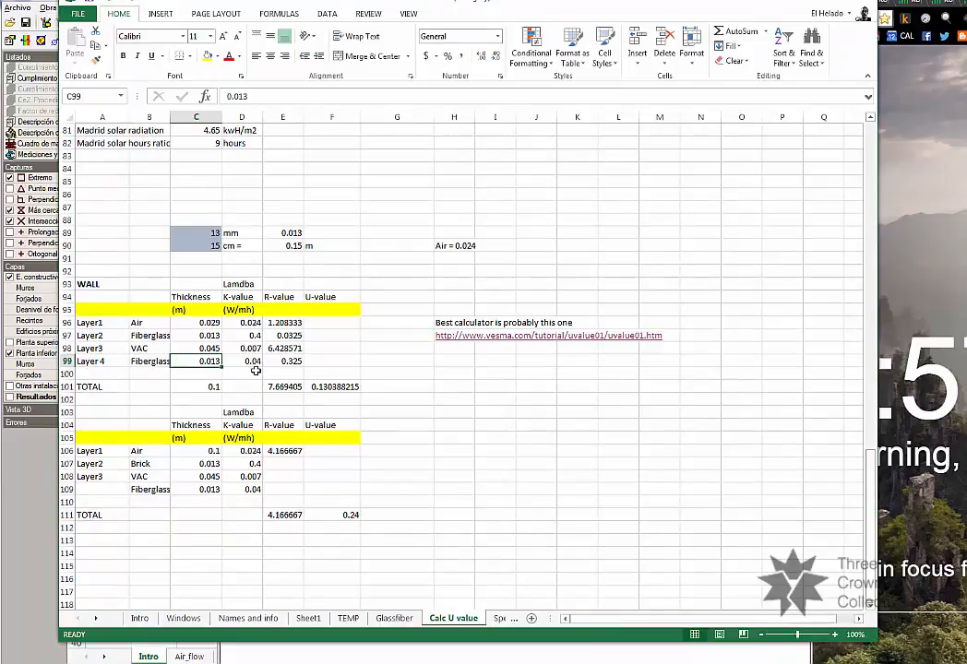
scroll(261, 371, "down", 1)
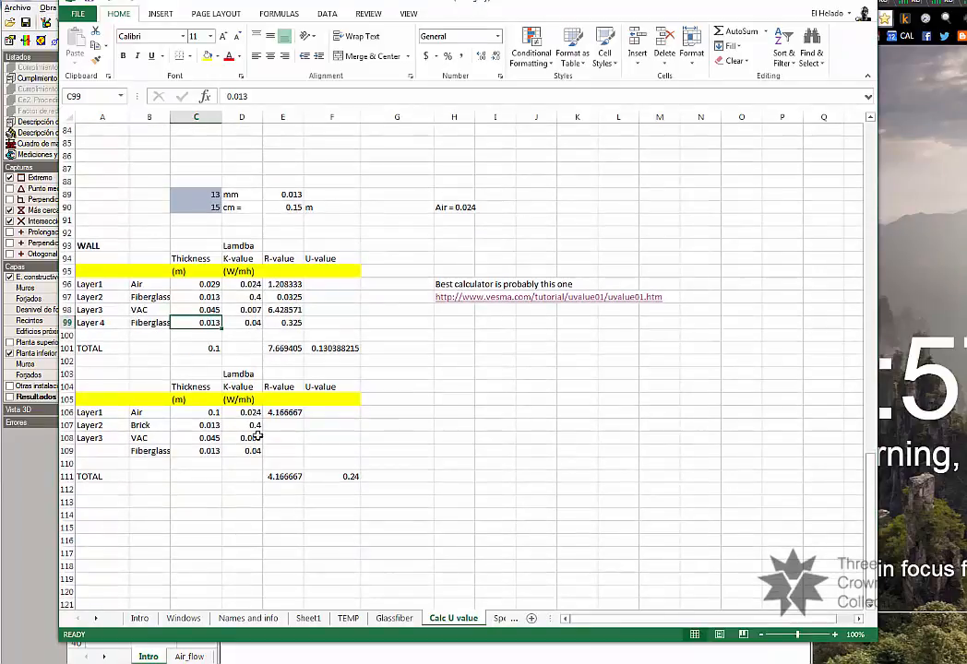
scroll(258, 437, "up", 1)
left_click(189, 374)
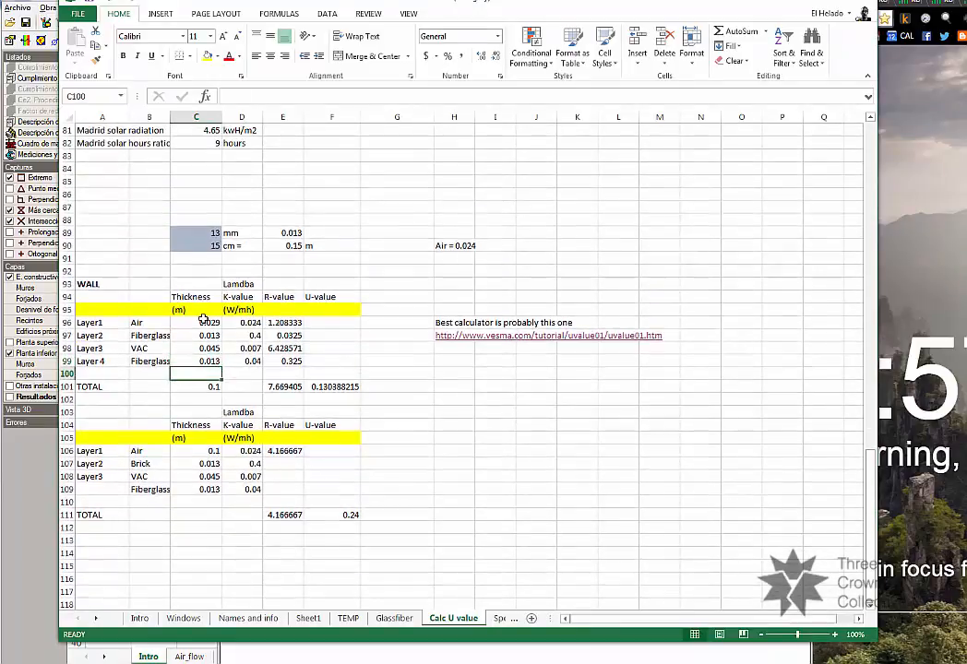
Examine the formulas behind the wall's Layer2 R-value, total R-value and U-value.
left_click(282, 335)
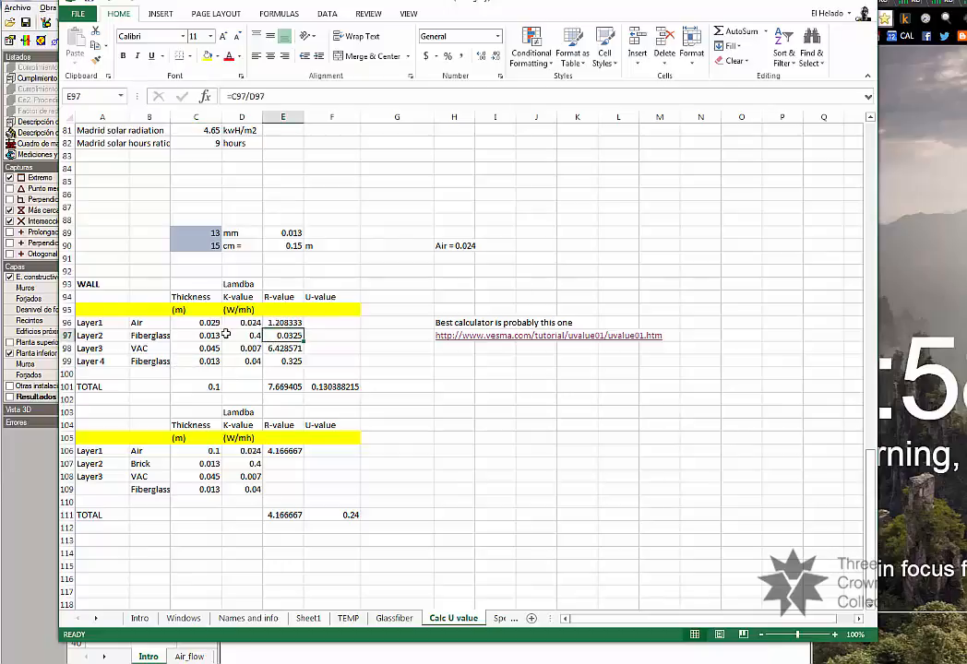
left_click(291, 394)
left_click(291, 390)
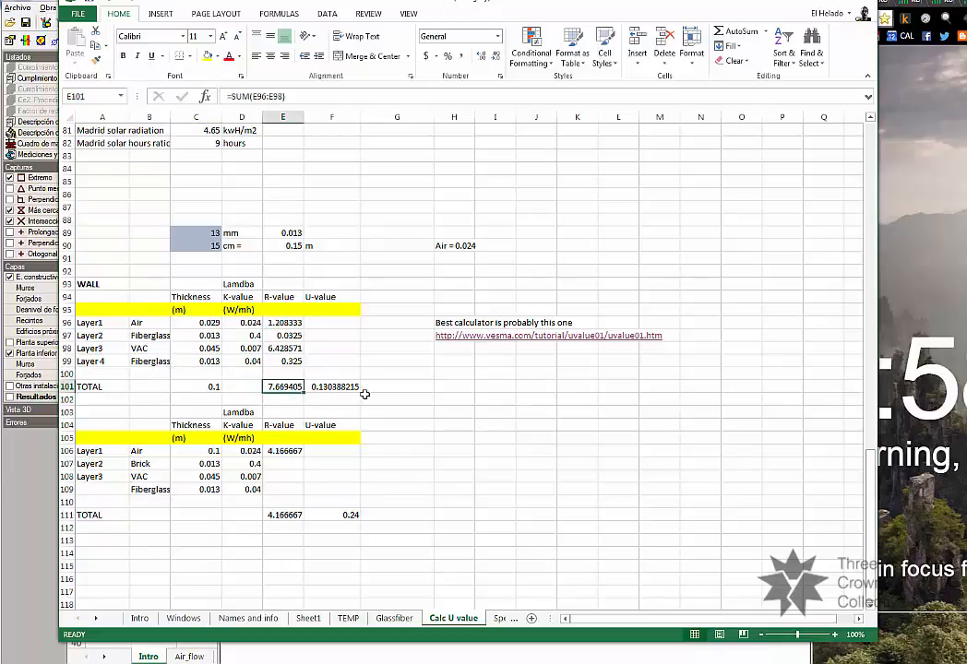
left_click(331, 388)
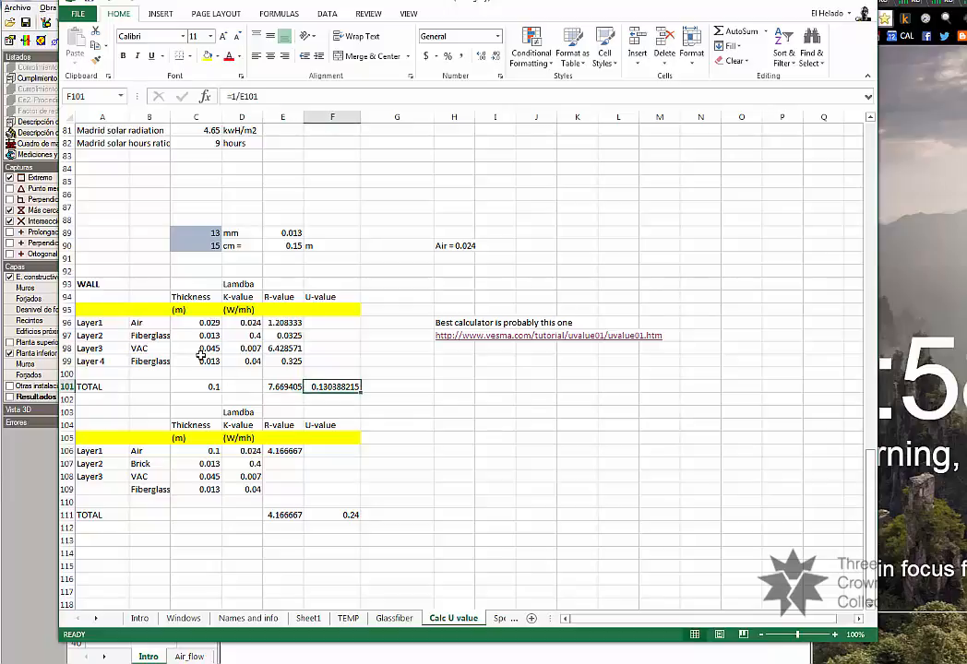
Examine the K-value, R-value and thickness of the VAC layer in the WALL table.
left_click(244, 349)
key("Right")
key("Left")
key("Left")
key("Left")
key("Left")
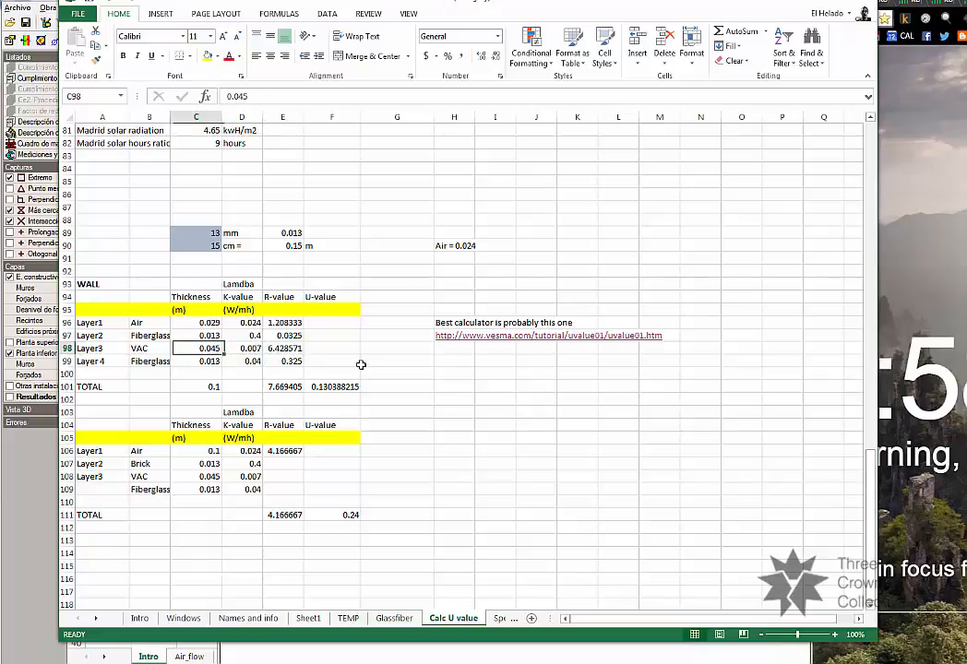
key("Right")
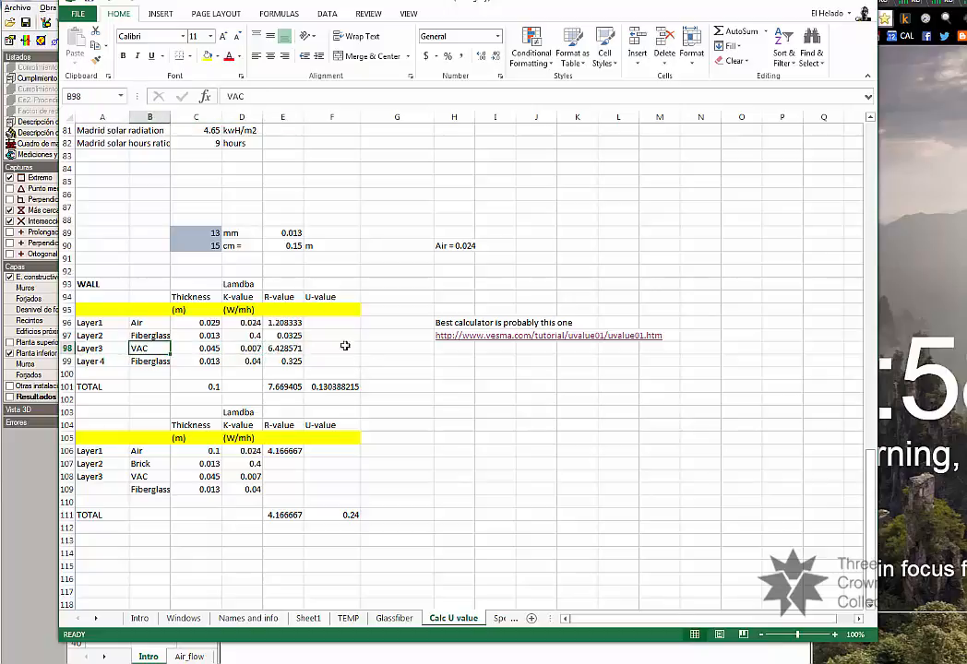
Return to the U-value calculator and set the polyurethane layer's thickness to 120 mm.
left_click(353, 348)
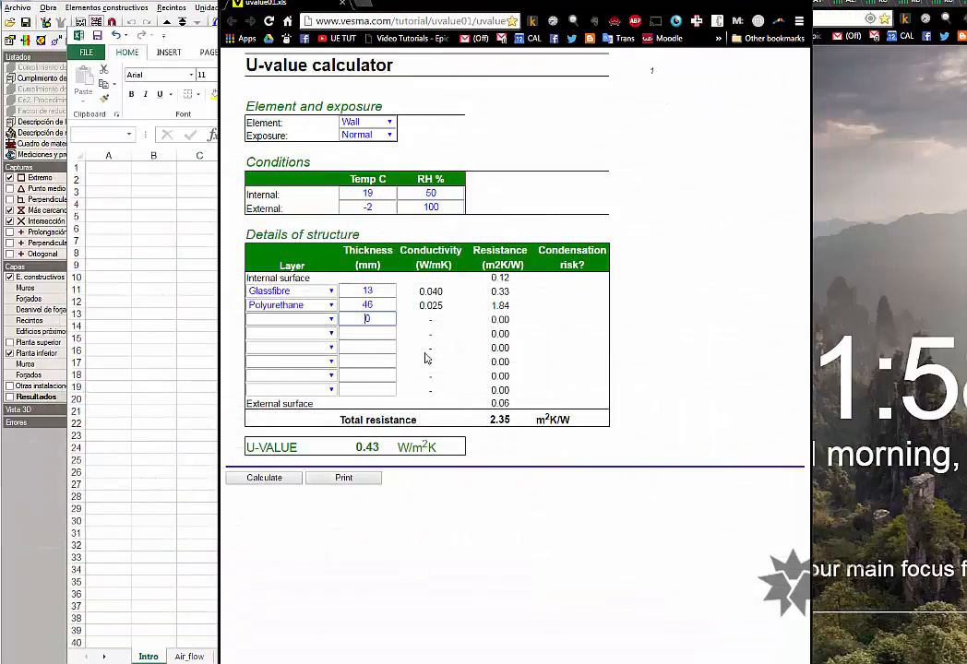
left_click(393, 304)
left_click(367, 332)
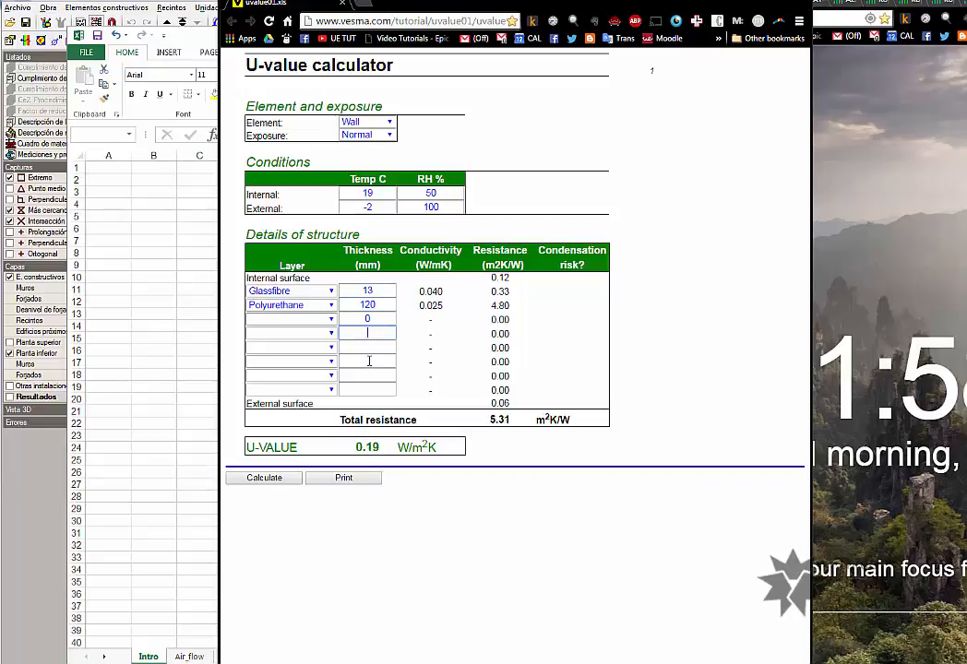
Set the polyurethane layer's thickness to 160 mm.
double_click(370, 304)
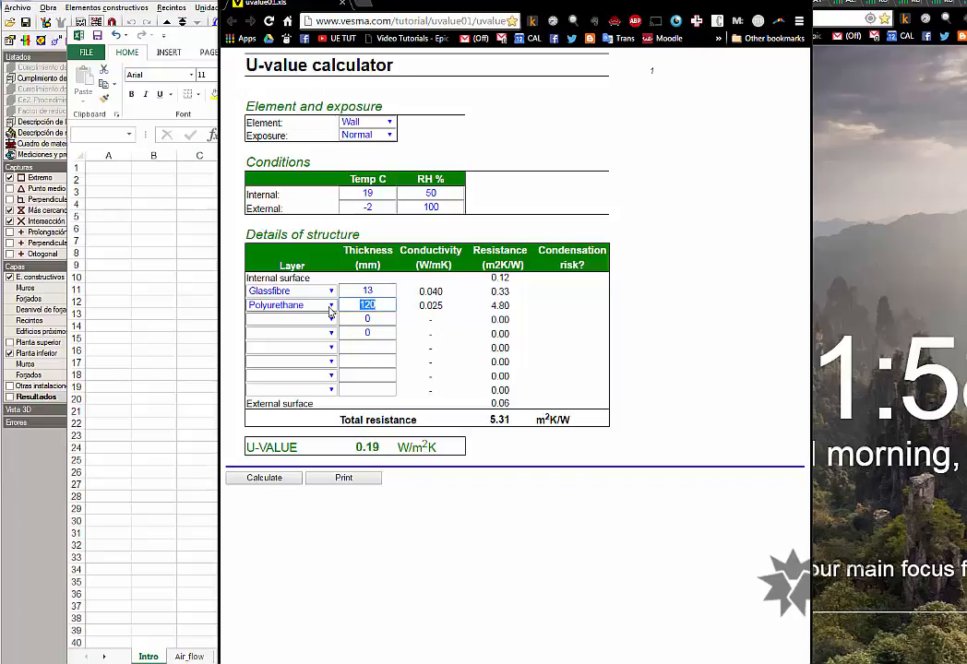
type("1")
left_click(358, 321)
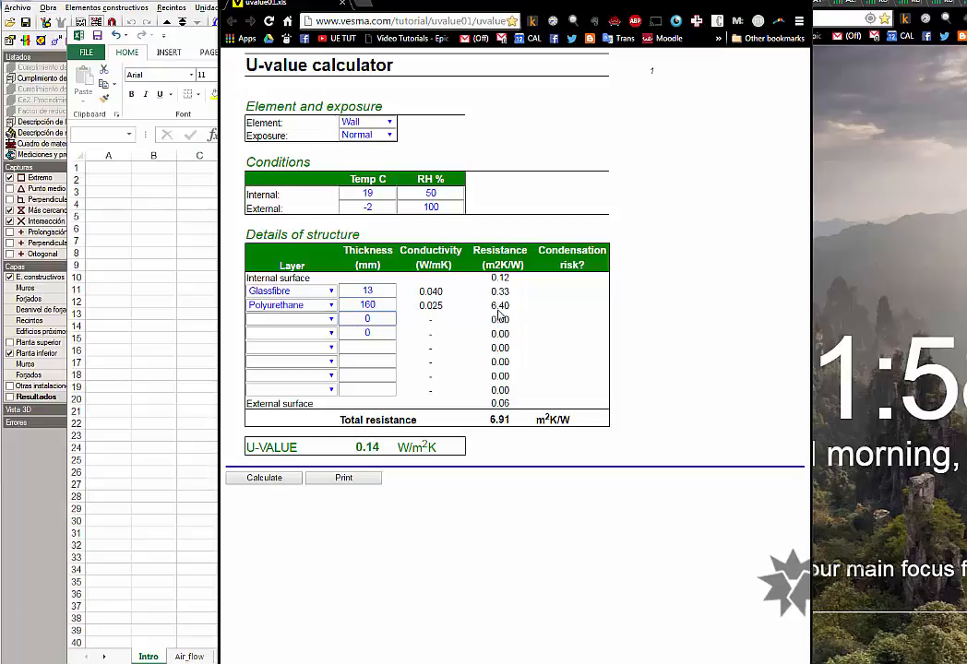
Look through the materials offered for the third wall layer and close the list without choosing one.
left_click(277, 320)
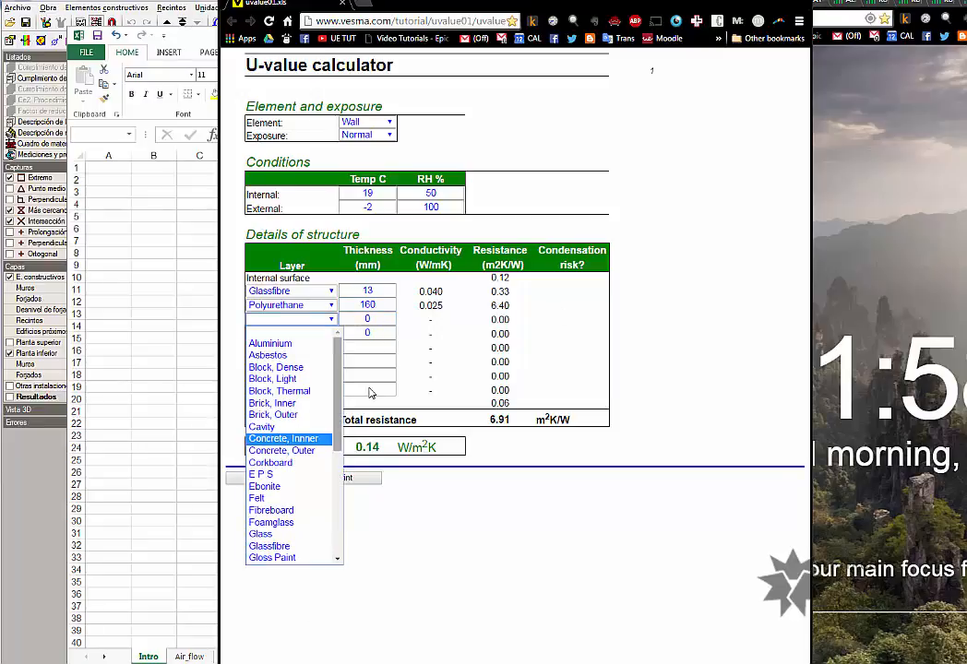
scroll(310, 450, "down", 3)
left_click(501, 327)
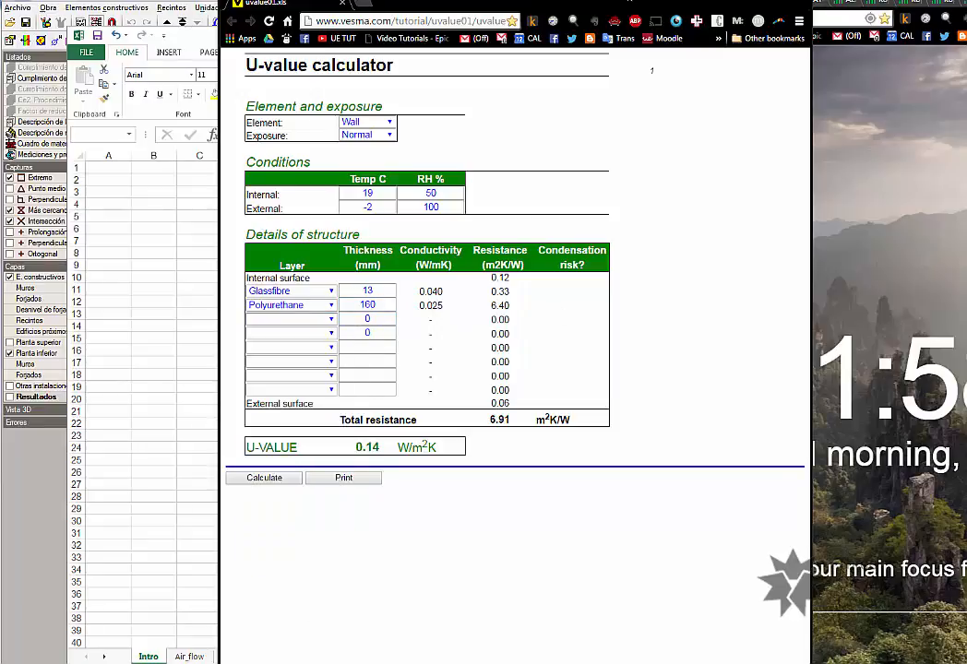
Shift the U-value calculator window slightly and minimize it.
left_click_drag(641, 3, 605, 2)
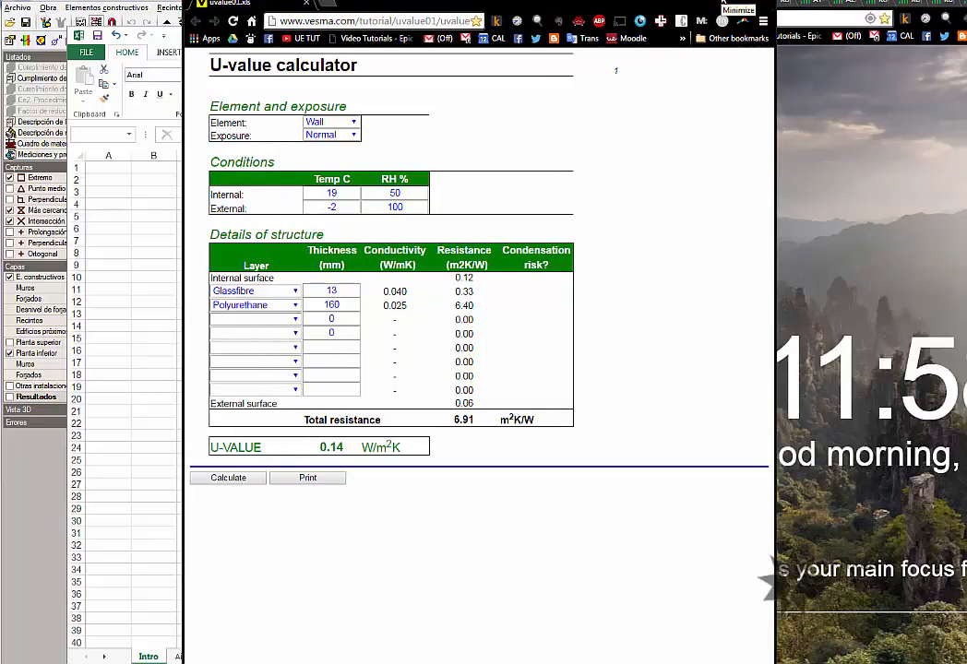
left_click(725, 3)
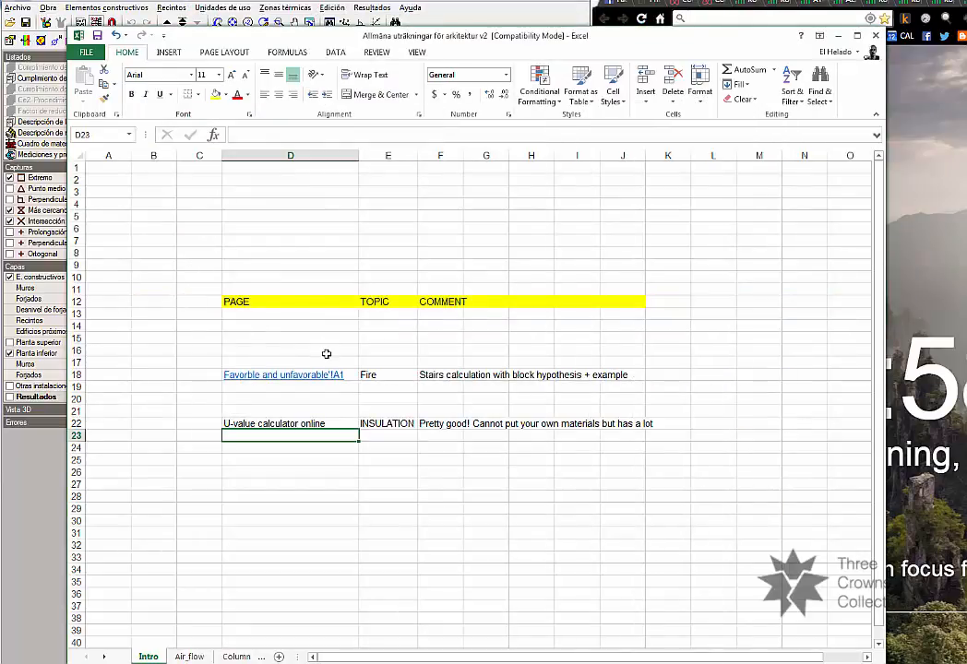
Switch to CYPE and review the layers of the Tipo 1 facade: exterior cladding, first leaf, air chamber and second leaf.
left_click(837, 35)
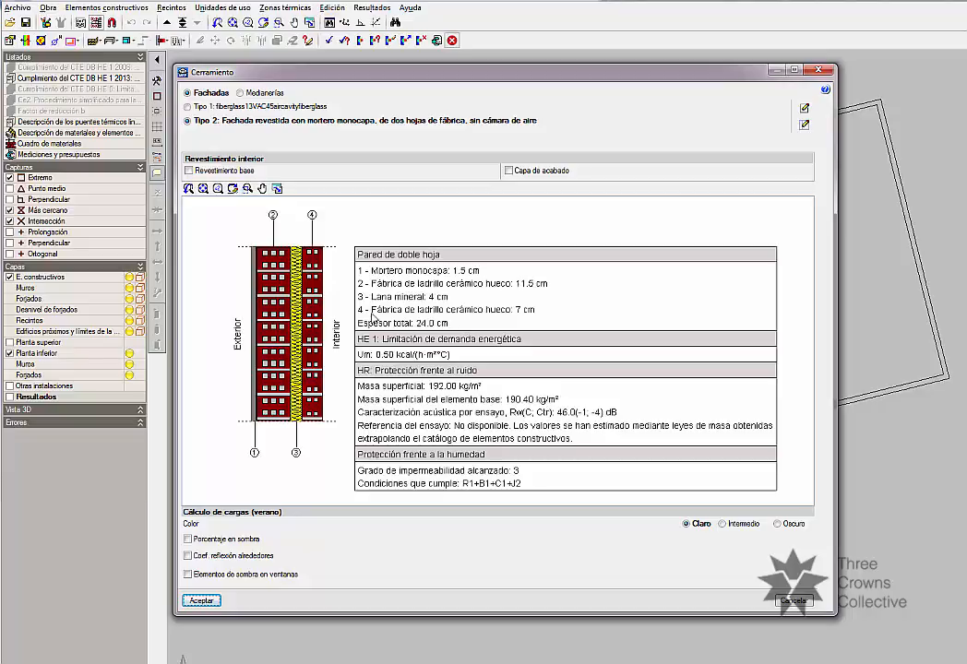
left_click(230, 106)
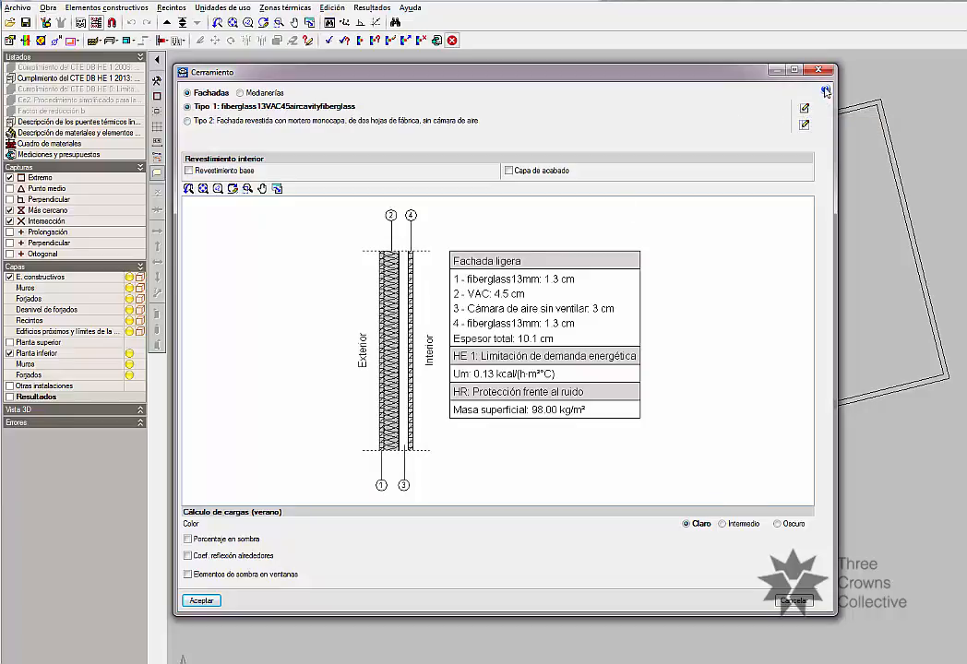
left_click(806, 110)
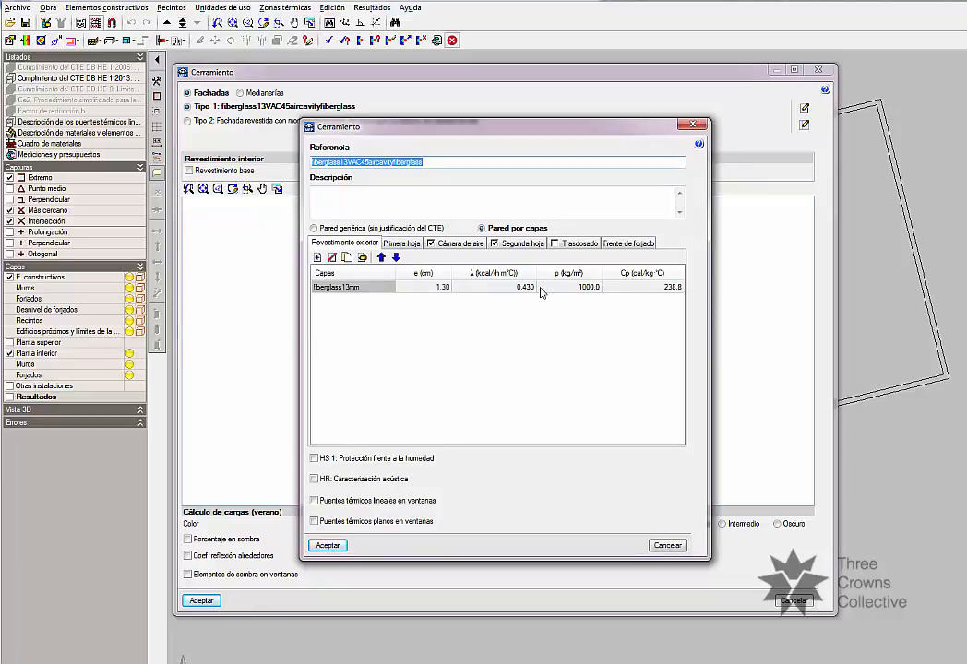
left_click(407, 245)
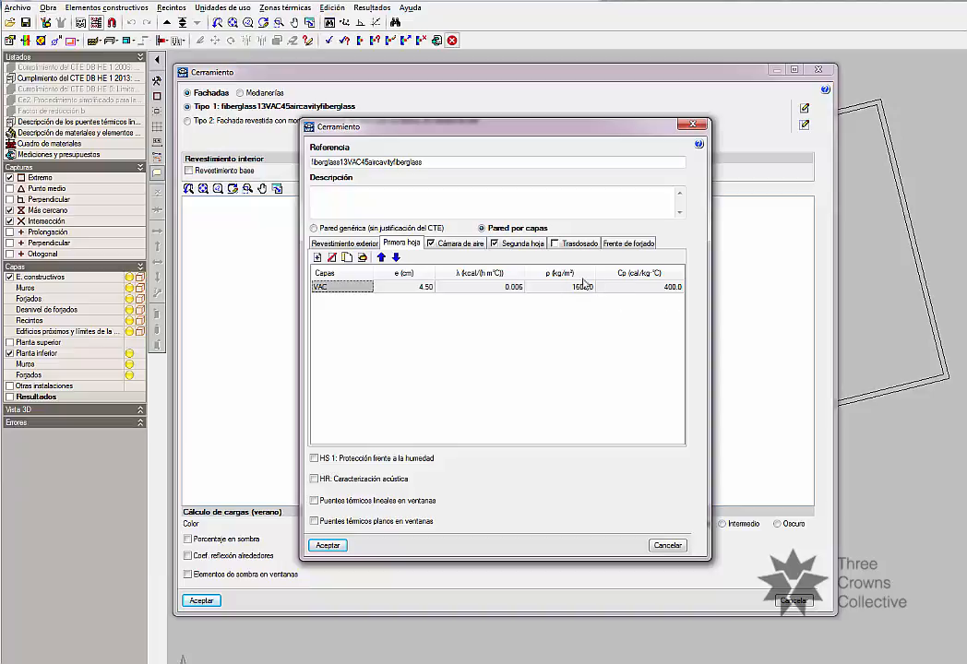
left_click(461, 245)
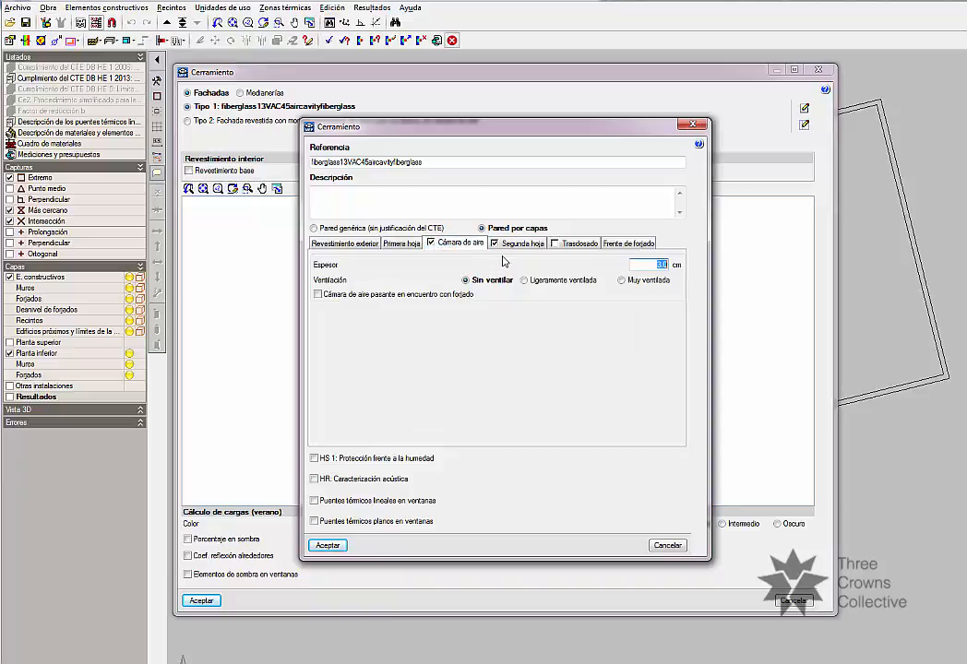
left_click(520, 245)
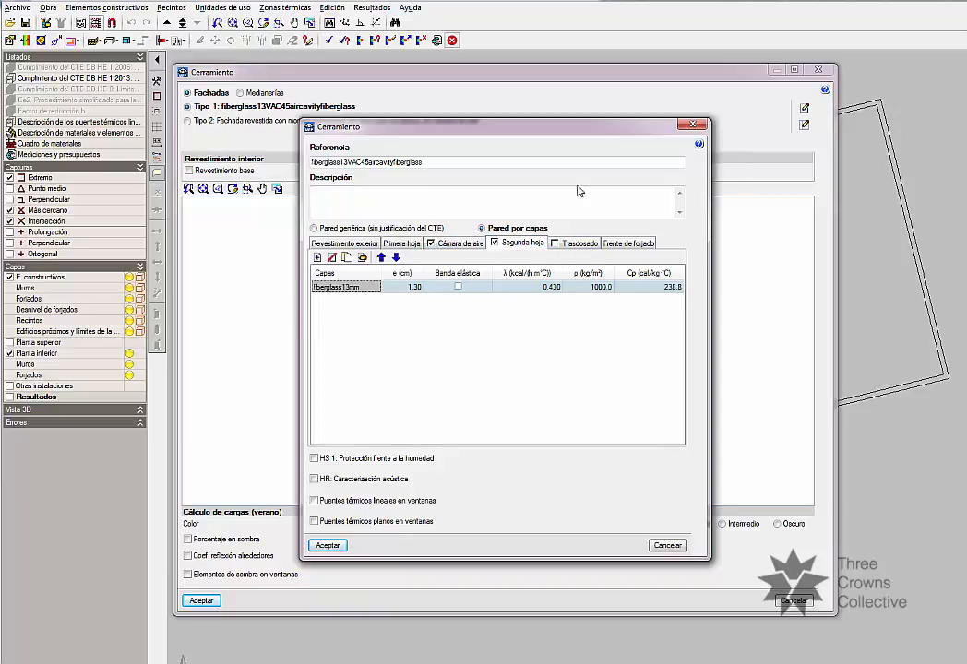
left_click(692, 125)
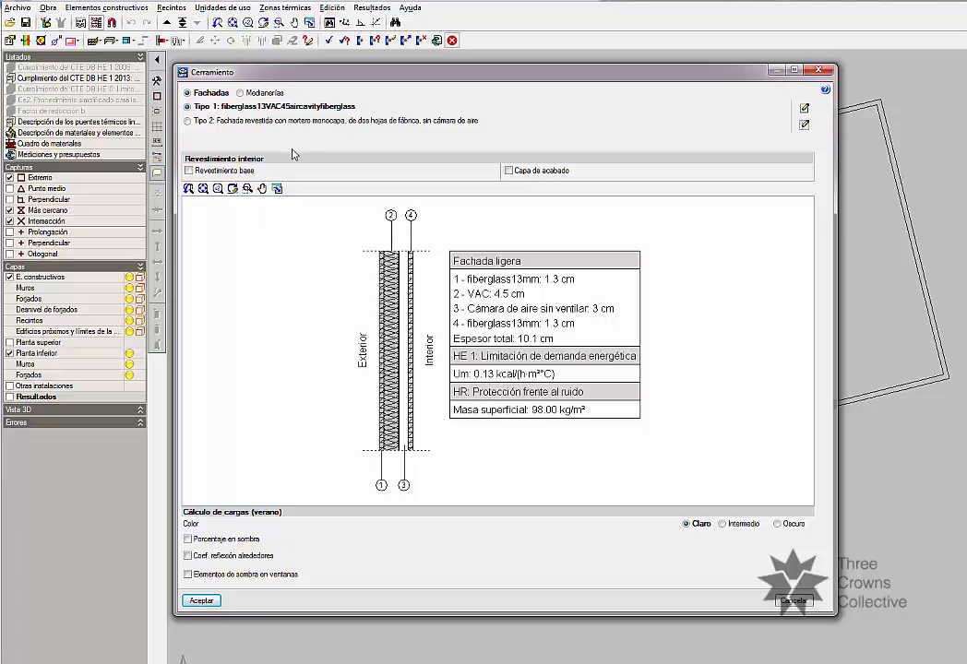
Select the Tipo 2 double-leaf brick facade and open its definition at the thermal insulation settings.
left_click(275, 121)
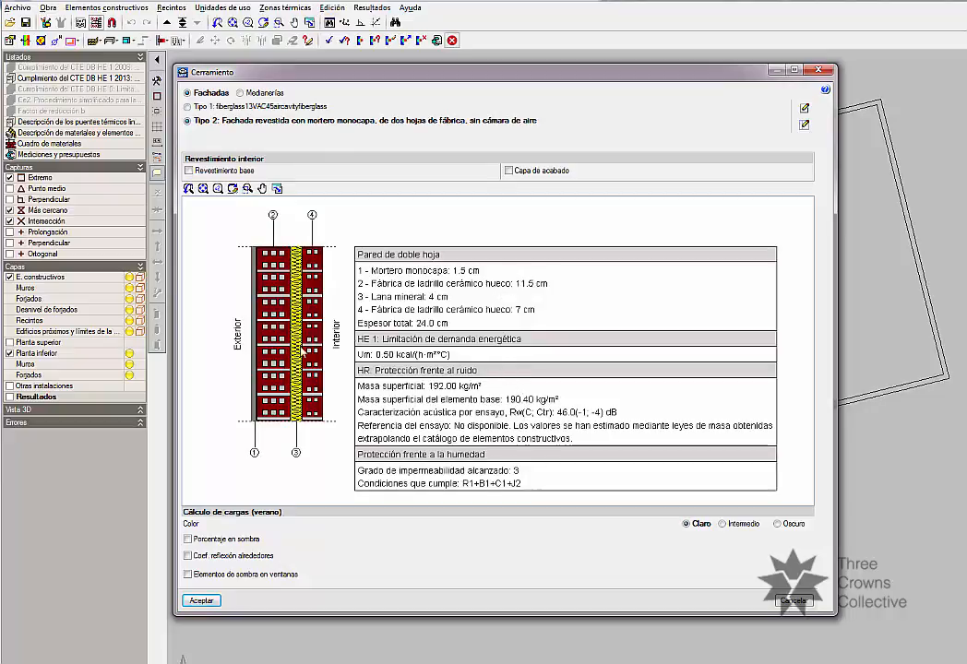
left_click(805, 128)
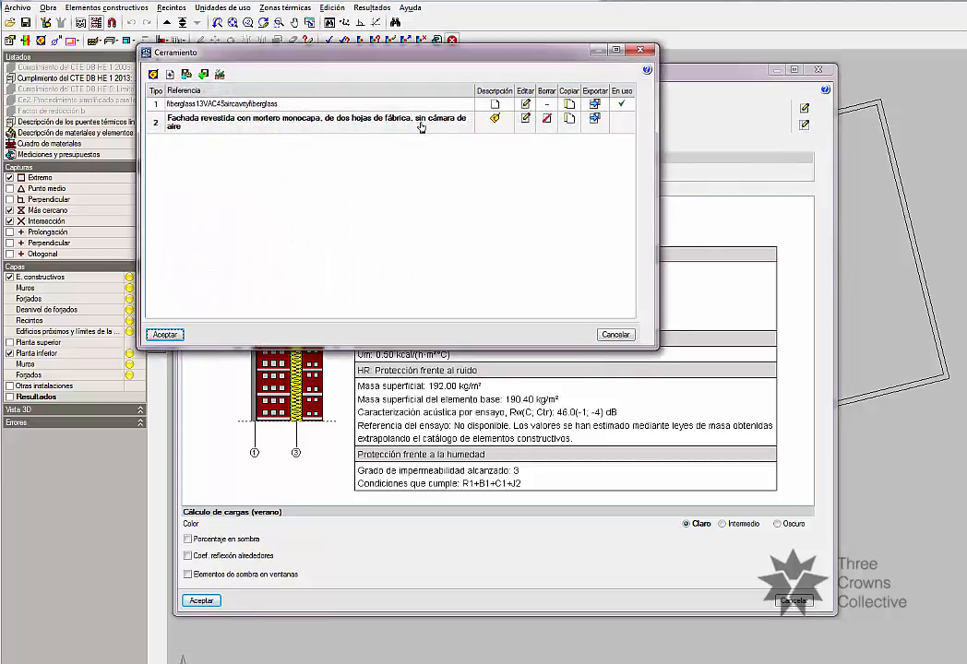
left_click(525, 121)
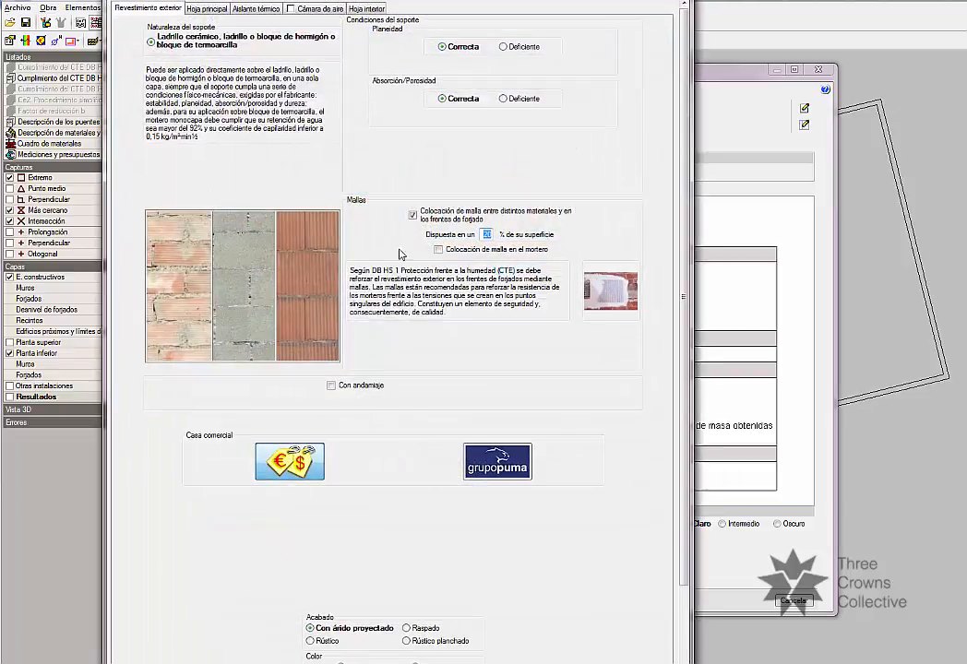
left_click_drag(269, 0, 317, 25)
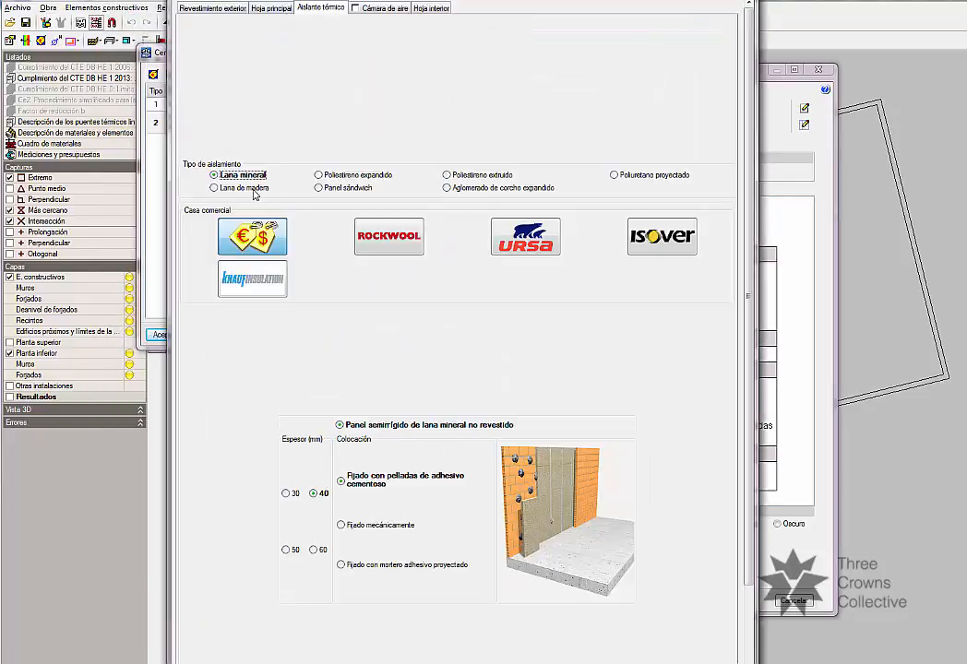
Try Rockwool Fixrock Eco mineral wool, 50 mm thick, as the facade's thermal insulation.
left_click(413, 244)
scroll(427, 433, "down", 1)
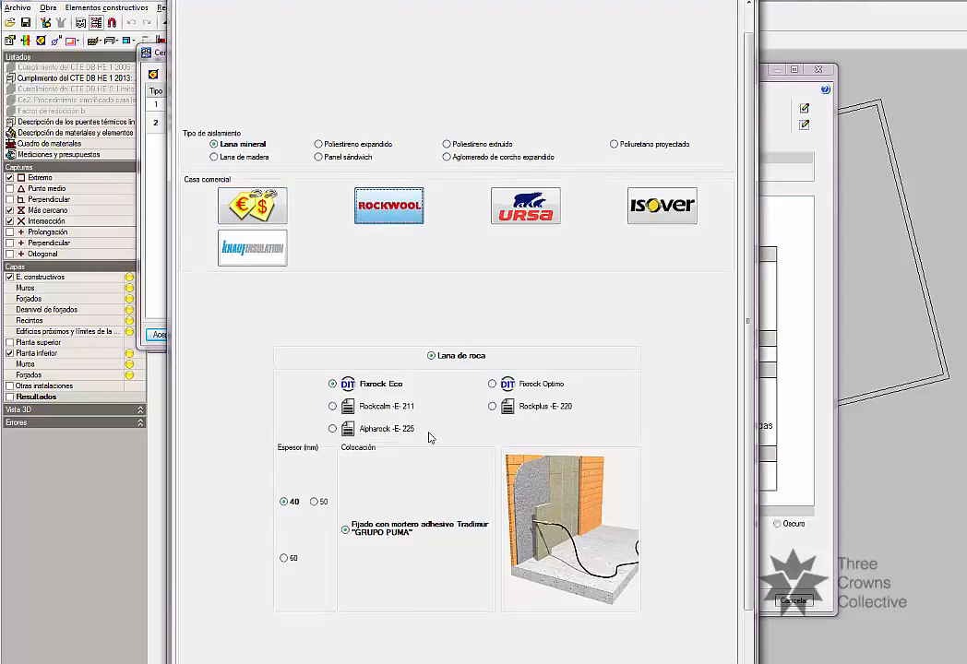
left_click(321, 473)
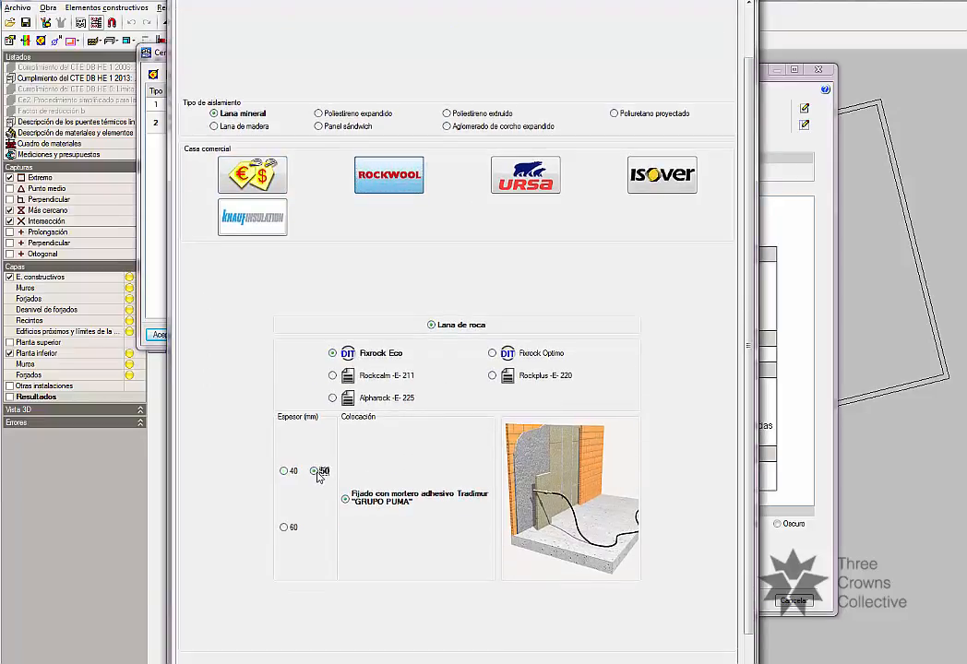
scroll(380, 438, "up", 1)
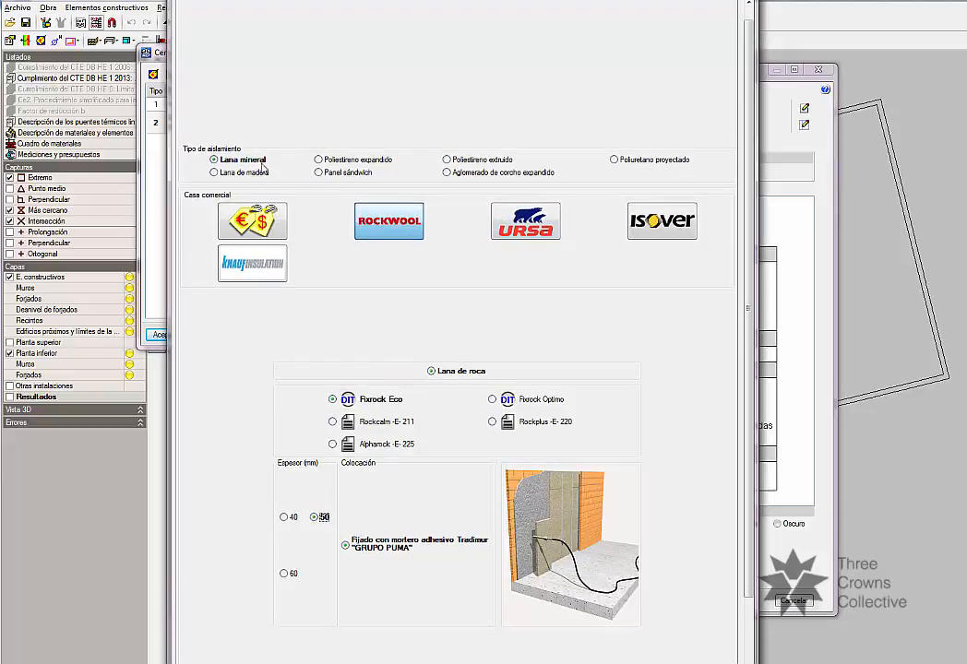
Set the Tipo 2 facade's insulation to expanded polystyrene (Poliestireno expandido), 70 mm thick, and accept the definition.
left_click(341, 162)
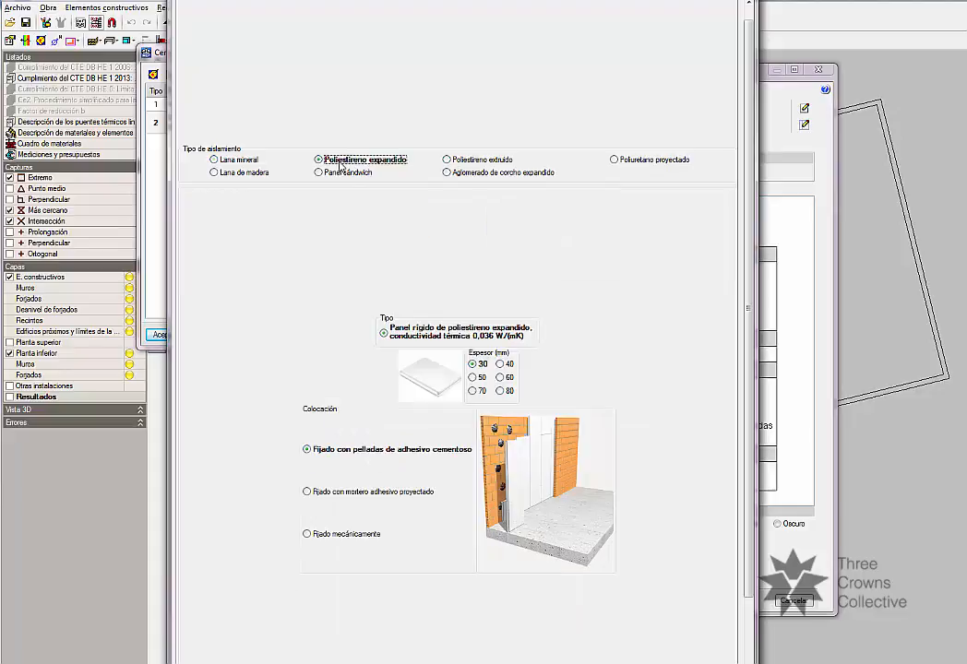
left_click(473, 391)
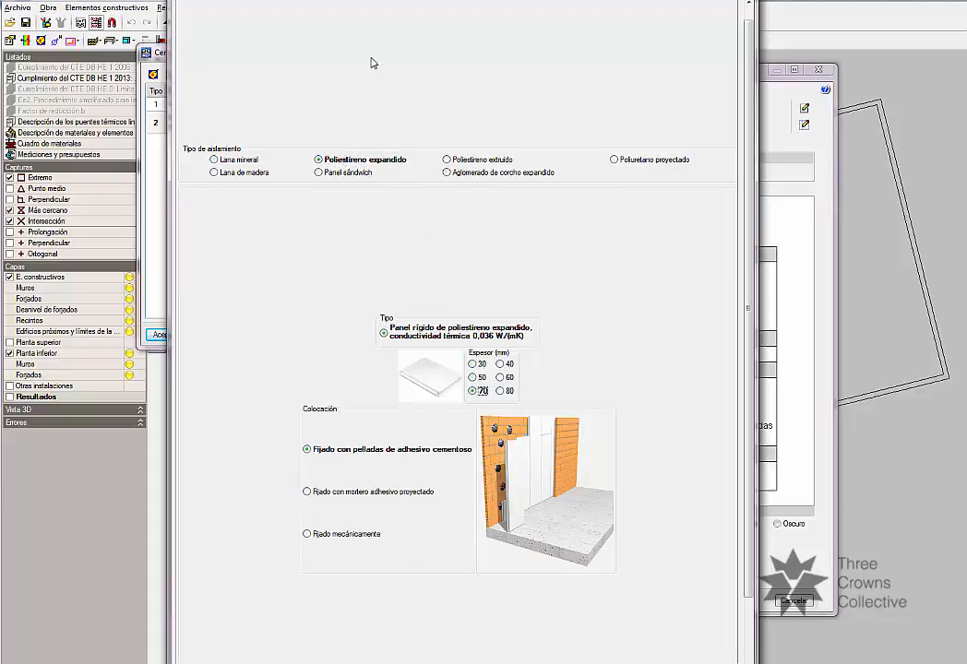
left_click_drag(351, 1, 376, 0)
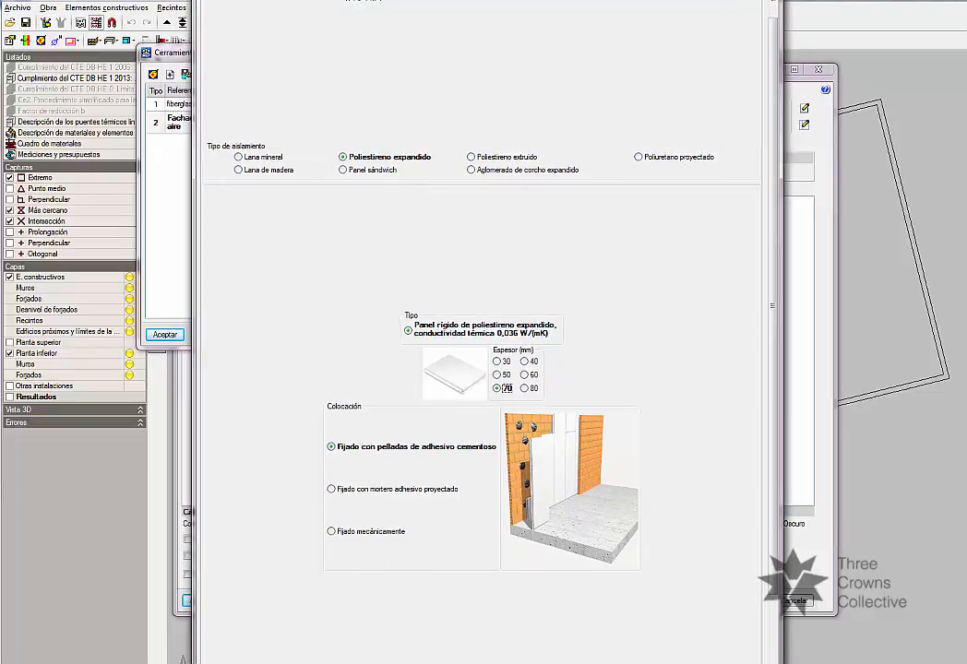
key("Return")
left_click(264, 284)
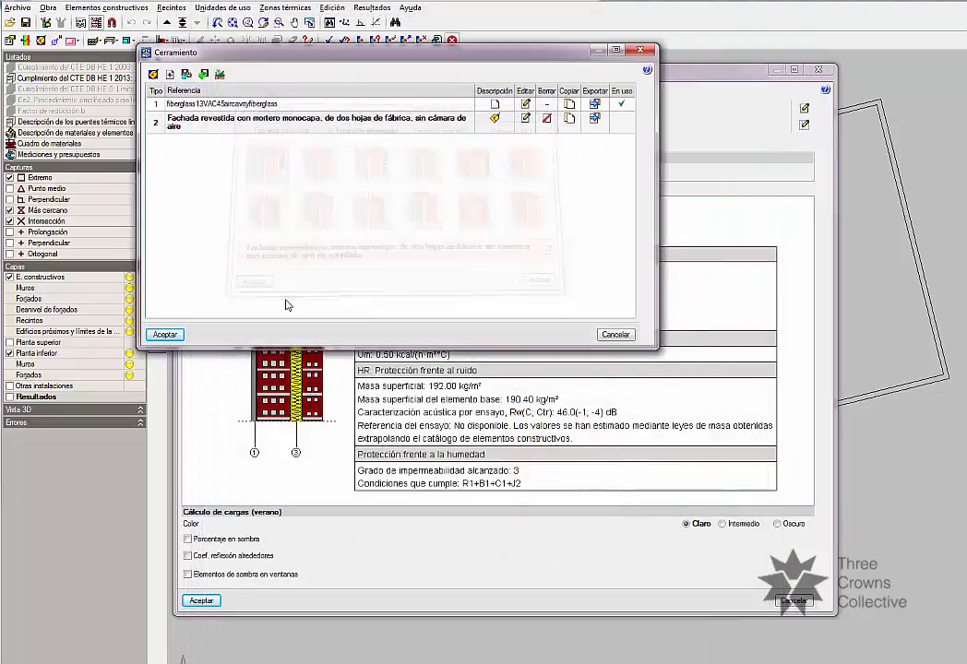
left_click(165, 334)
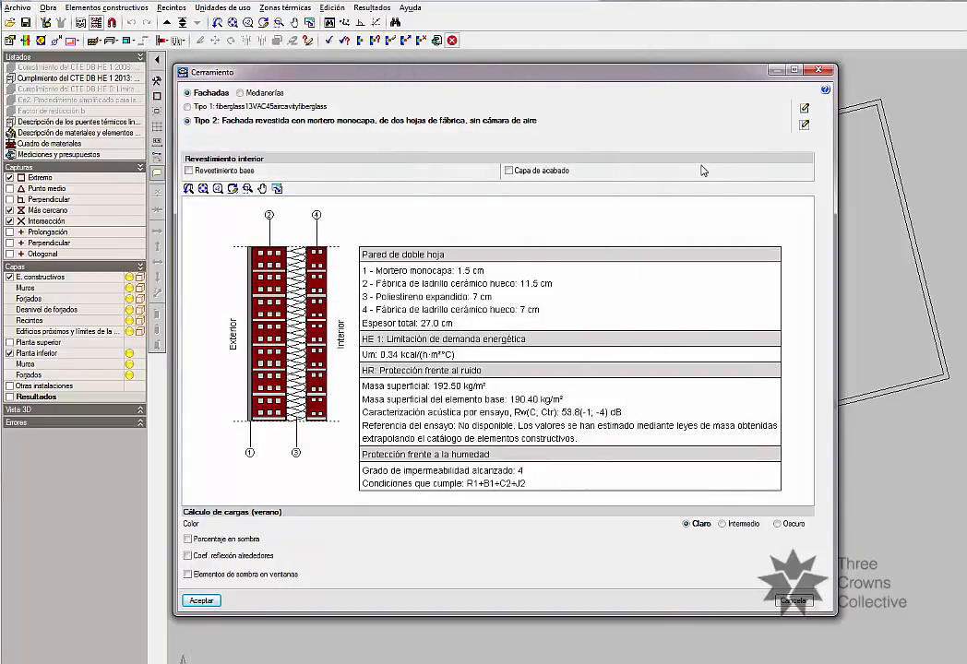
Reopen the Tipo 2 facade's definition and add an air chamber (Cámara de aire) to its layers.
left_click(804, 124)
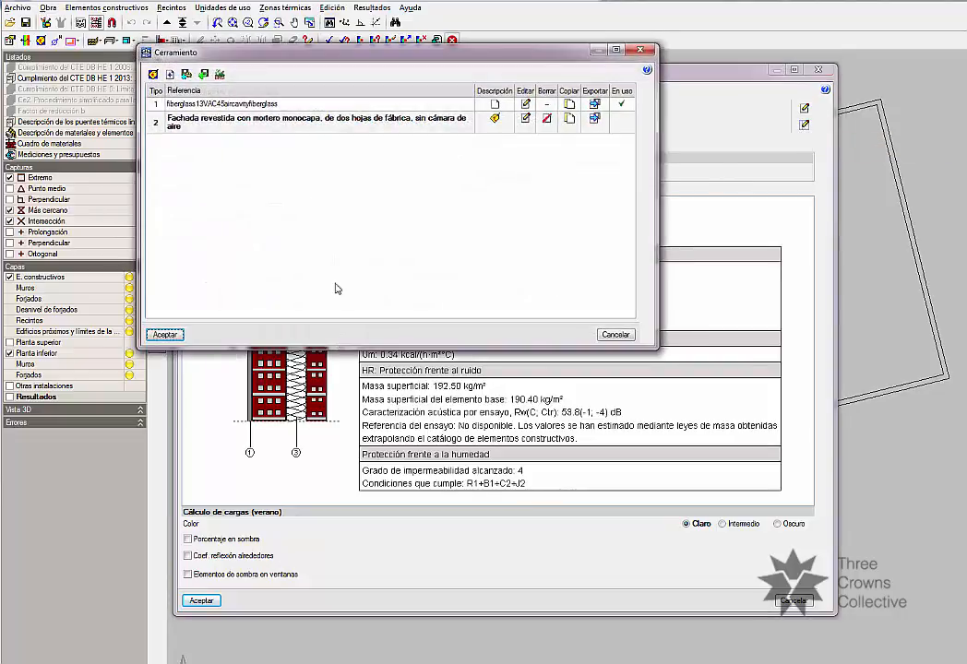
left_click(527, 120)
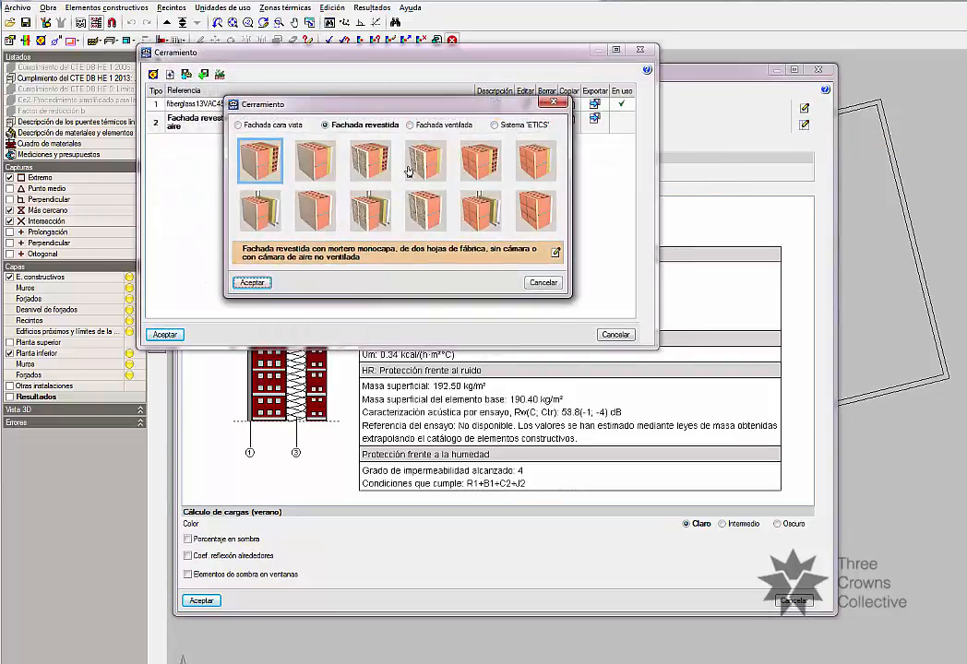
left_click(557, 252)
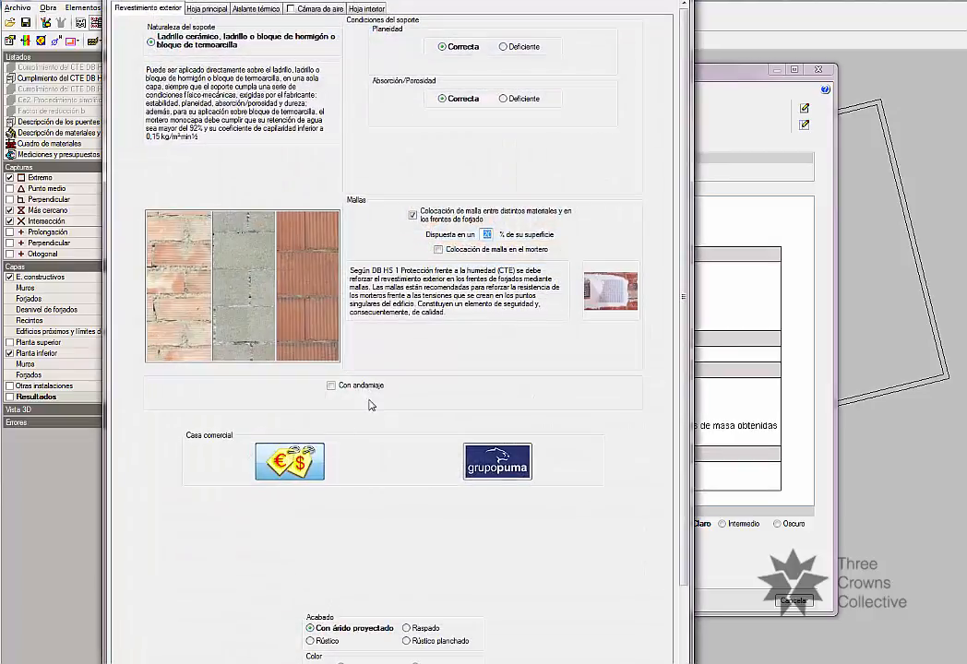
scroll(401, 538, "down", 5)
scroll(408, 460, "up", 5)
left_click(292, 11)
left_click(268, 11)
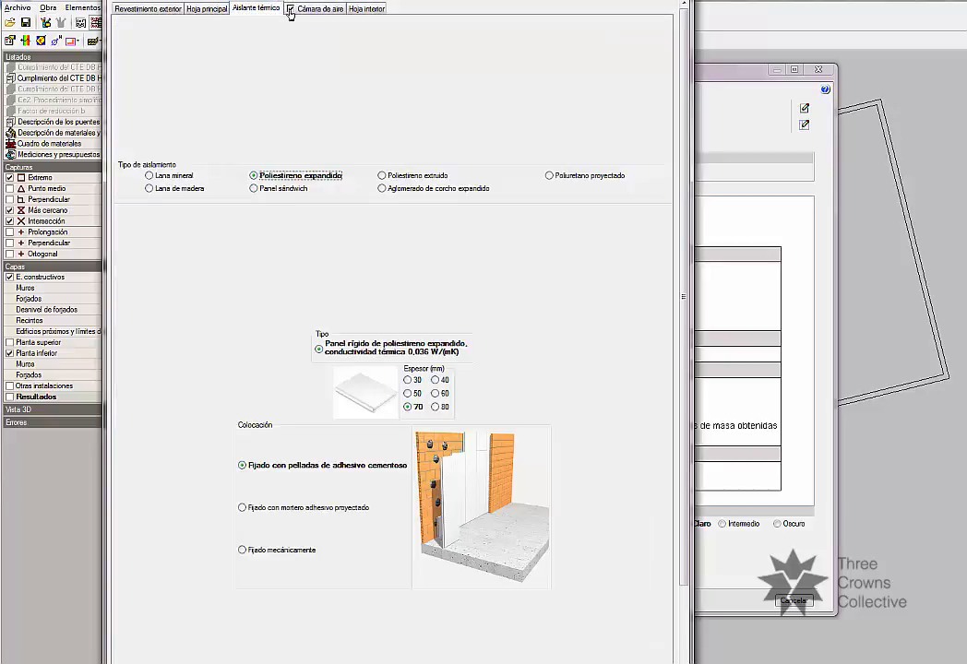
left_click(292, 10)
left_click(256, 11)
Set the expanded polystyrene insulation's thickness to 80 mm and accept the Tipo 2 facade for drawing.
scroll(465, 511, "down", 1)
left_click(442, 345)
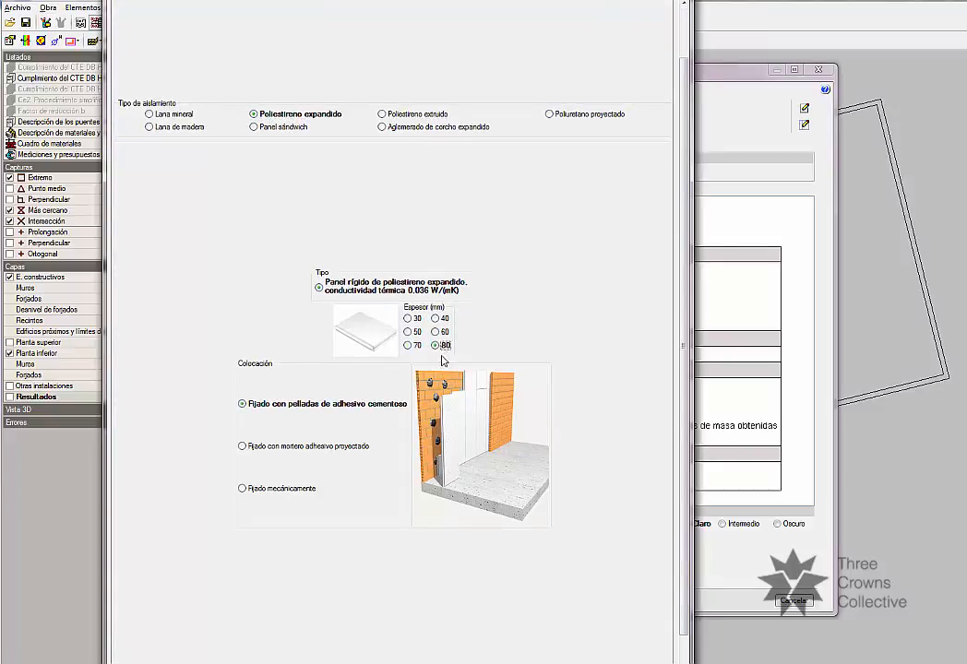
scroll(411, 473, "down", 1)
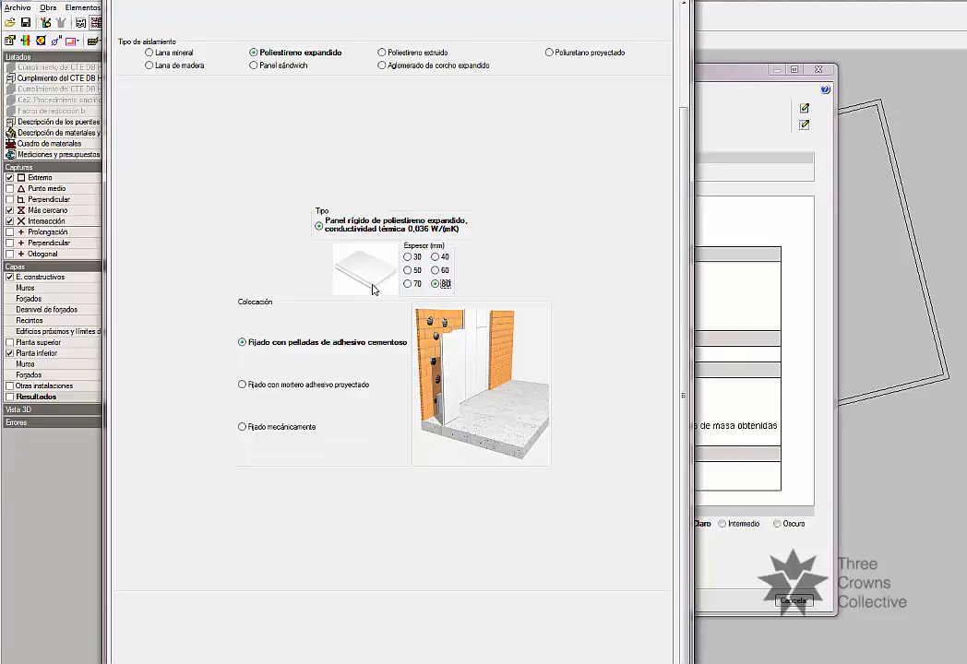
scroll(418, 136, "up", 2)
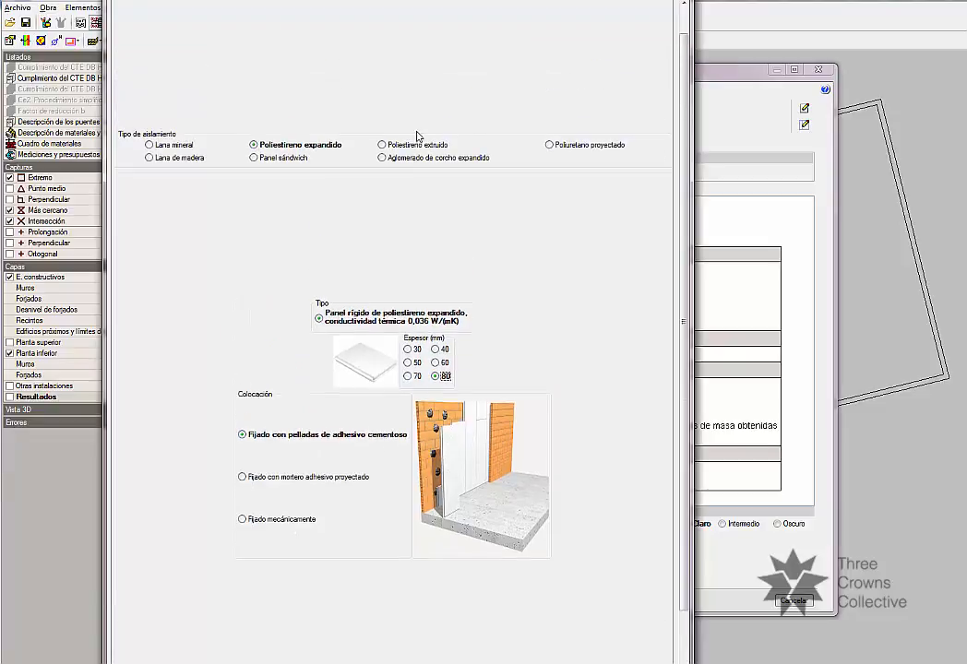
scroll(383, 348, "up", 1)
scroll(257, 557, "down", 4)
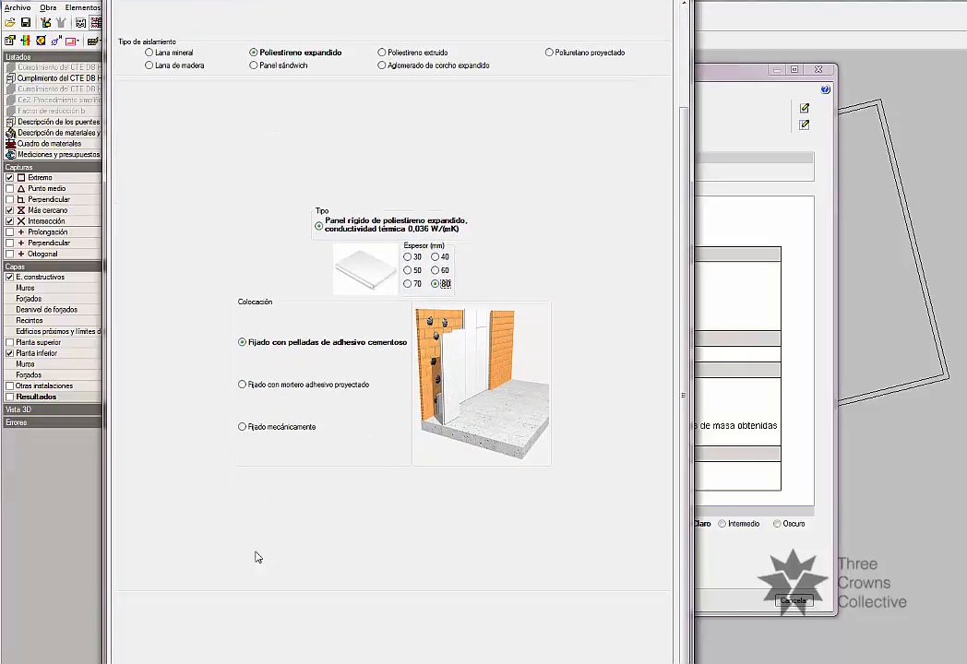
left_click(135, 662)
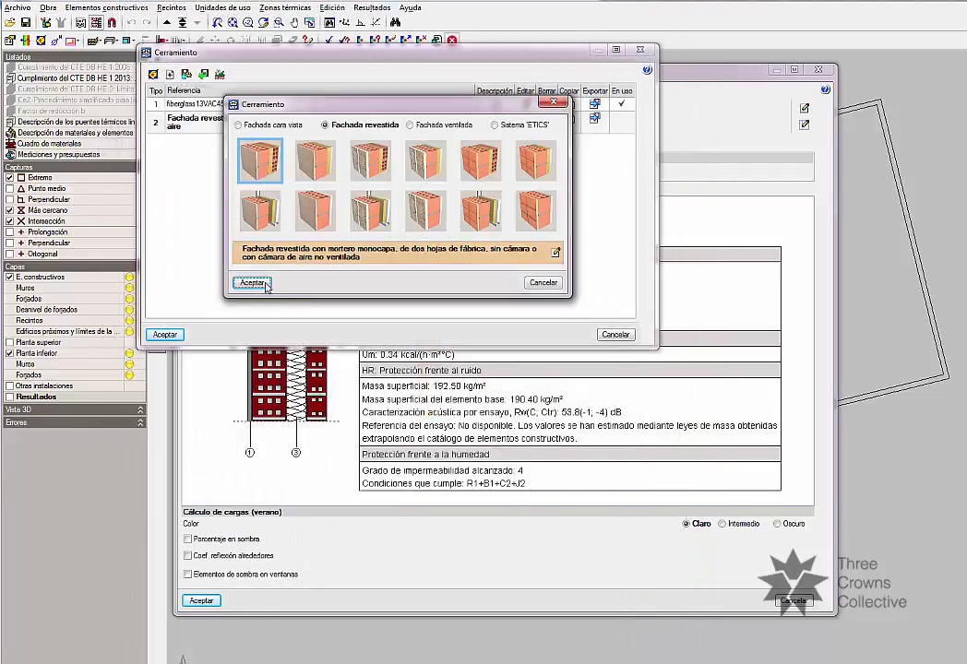
left_click(251, 284)
left_click(164, 334)
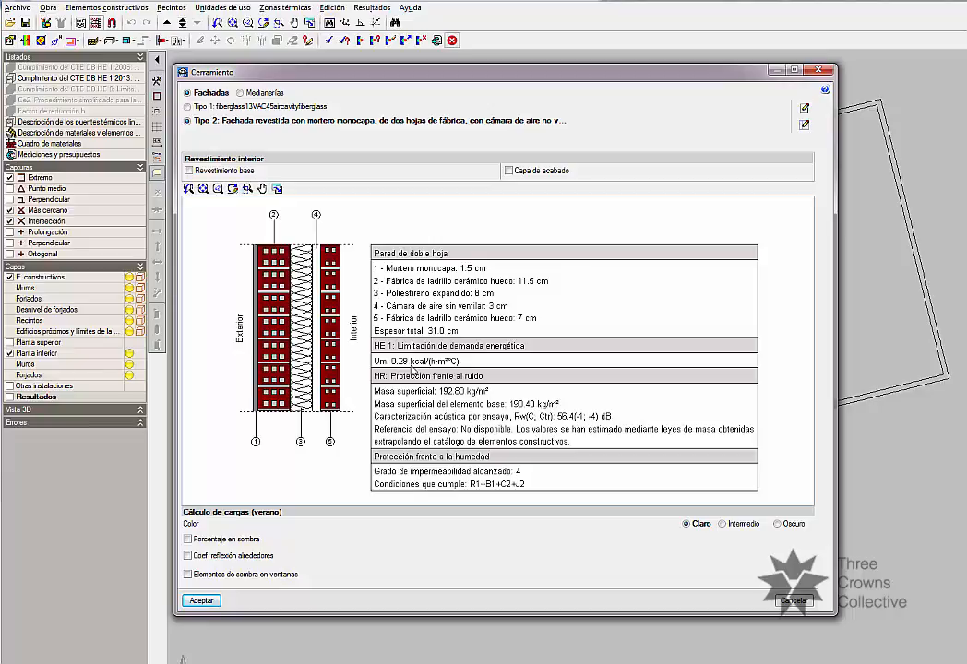
left_click(200, 601)
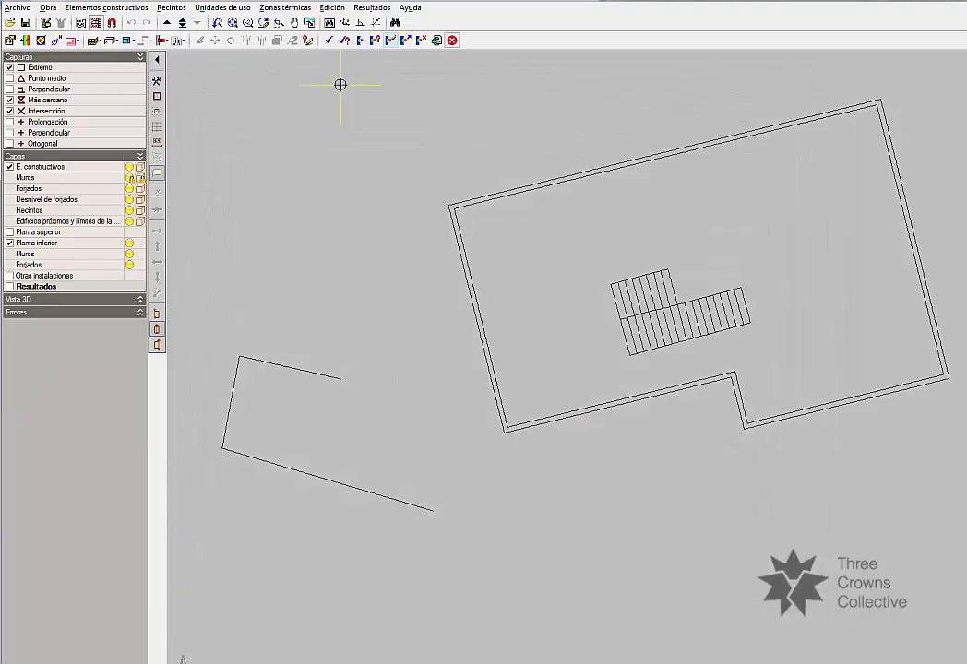
Activate the object snaps for drawing the walls.
scroll(448, 212, "up", 1)
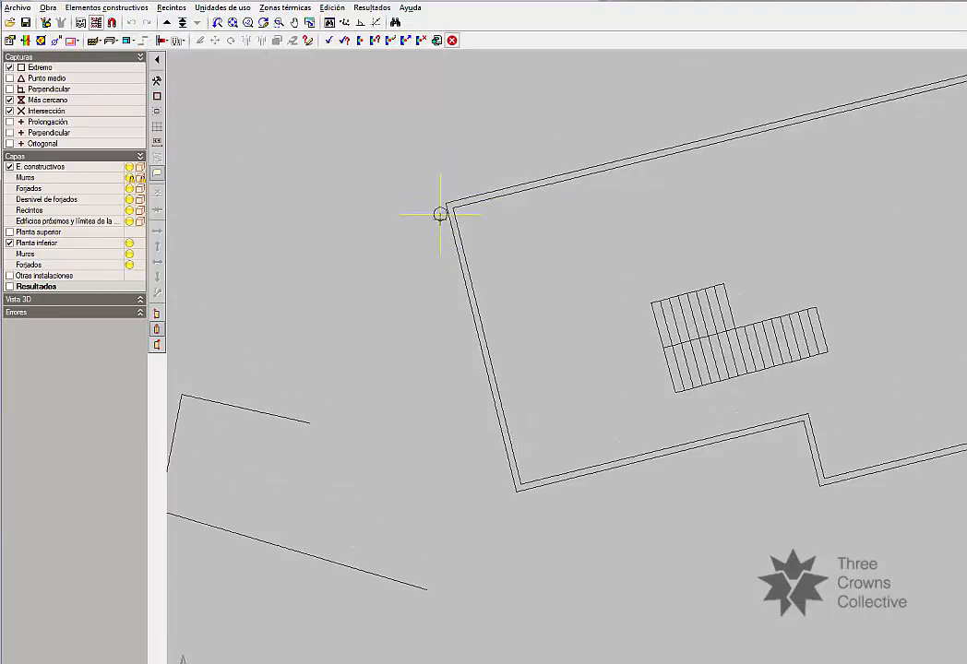
left_click(112, 22)
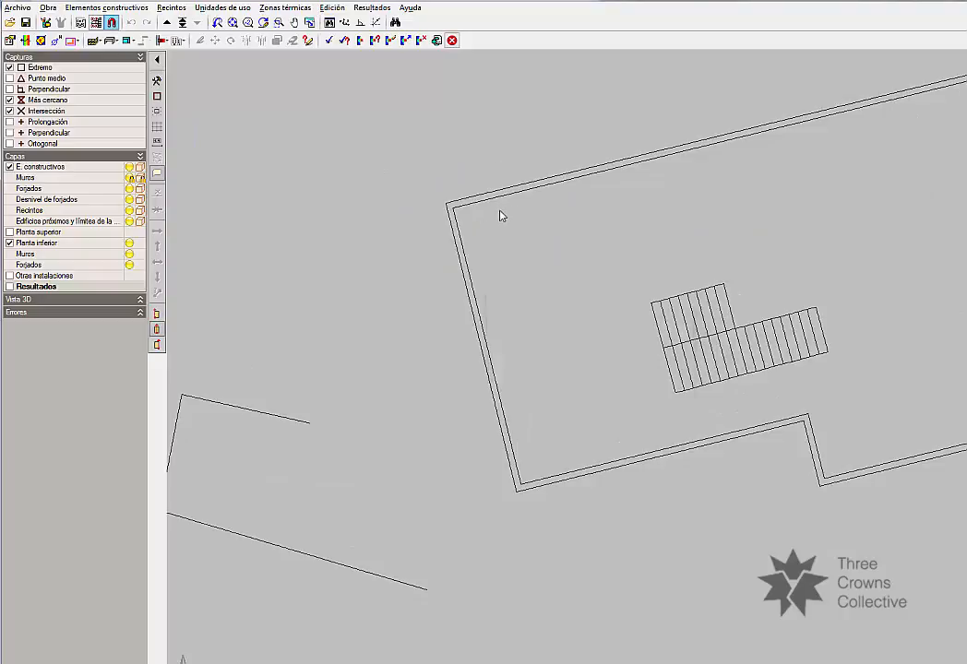
left_click(494, 304)
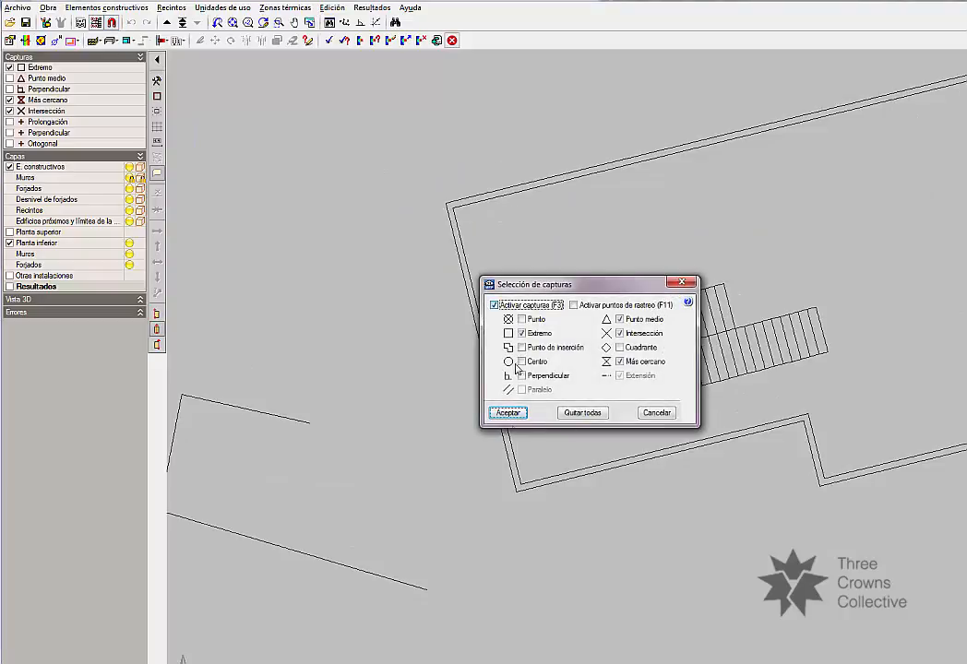
left_click(507, 412)
Draw the Tipo 2 facade along the whole outline of the building, corner by corner, and close it at the starting corner.
left_click(445, 204)
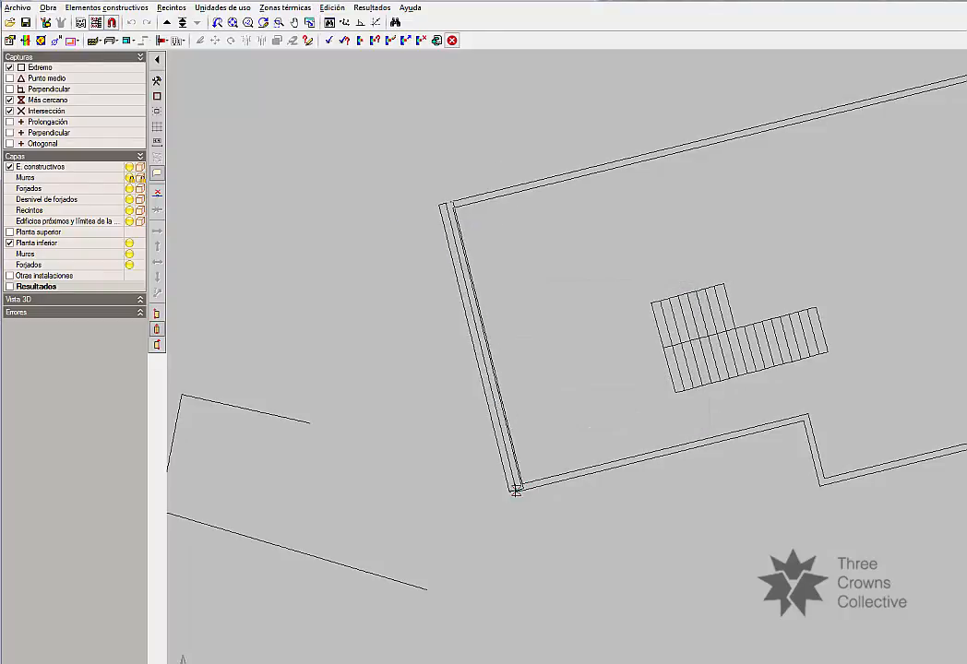
left_click(515, 491)
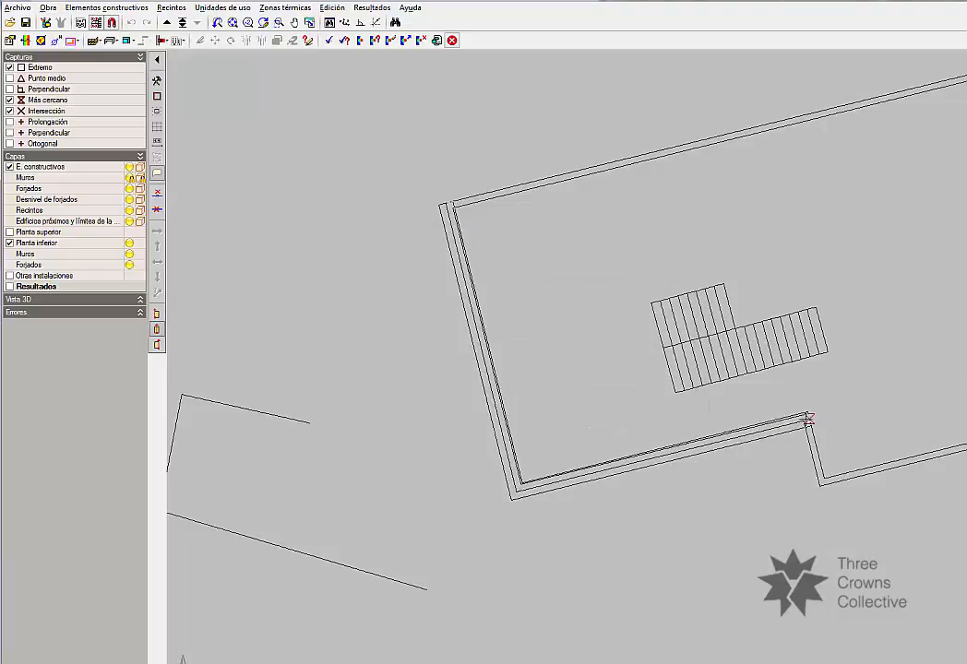
left_click(803, 418)
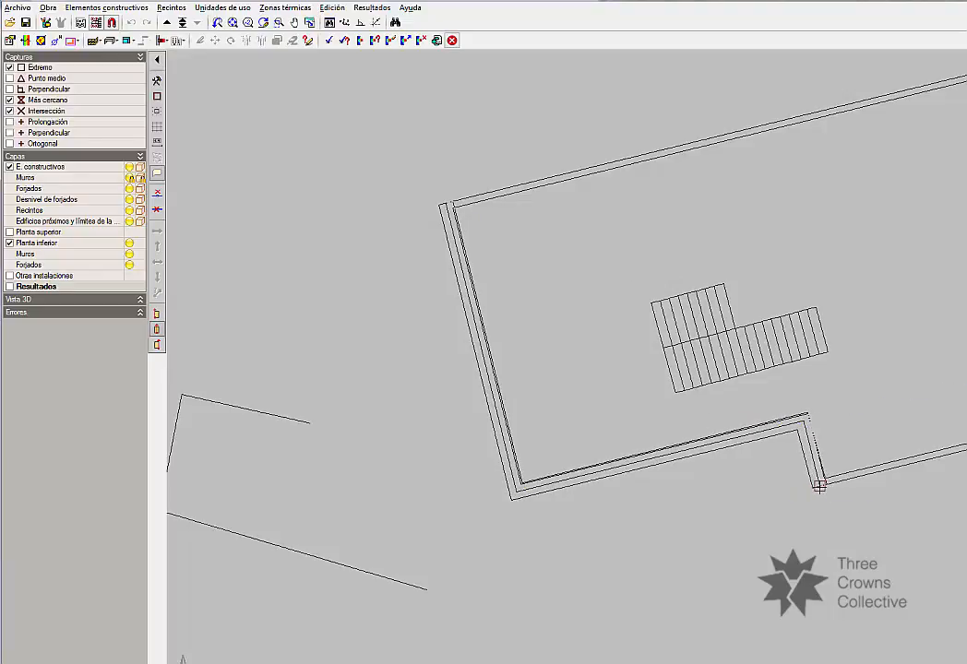
left_click(818, 483)
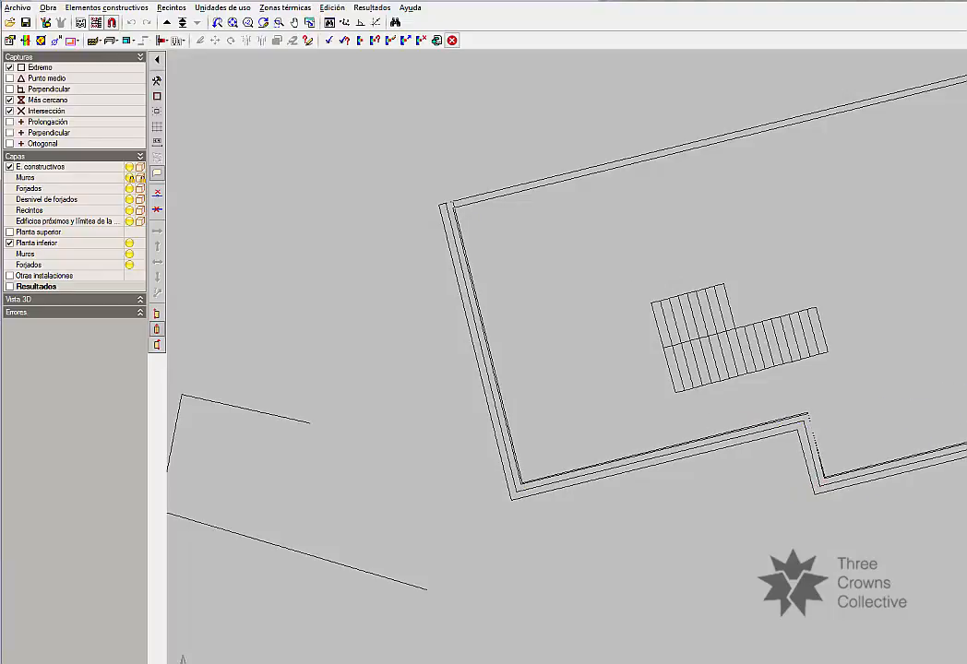
left_click(448, 201)
right_click(448, 201)
scroll(345, 280, "down", 5)
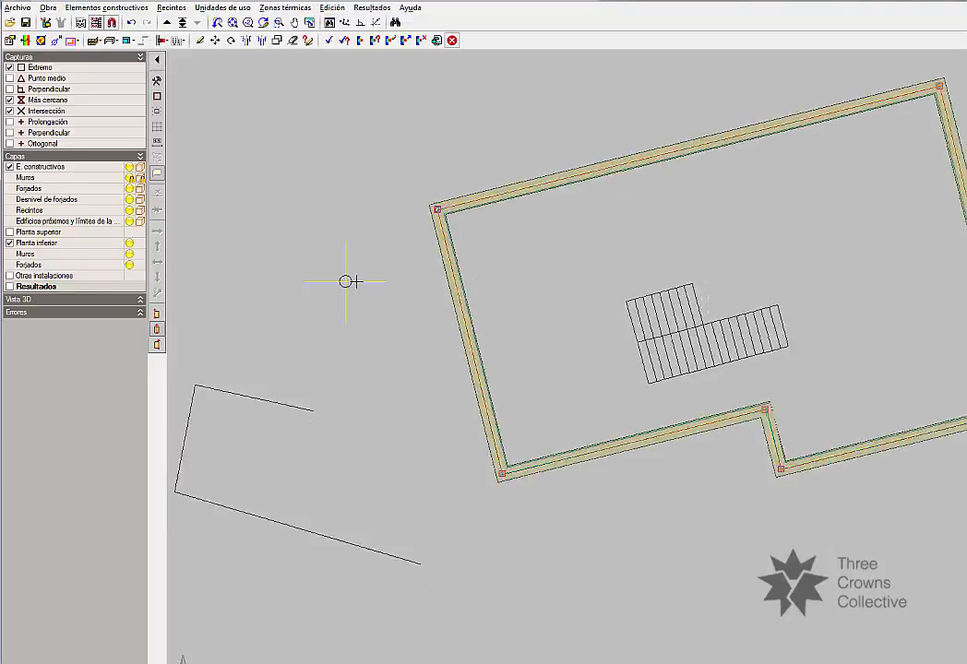
Examine the drawn facade walls and their corners around the building outline.
scroll(652, 392, "up", 2)
scroll(652, 392, "up", 1)
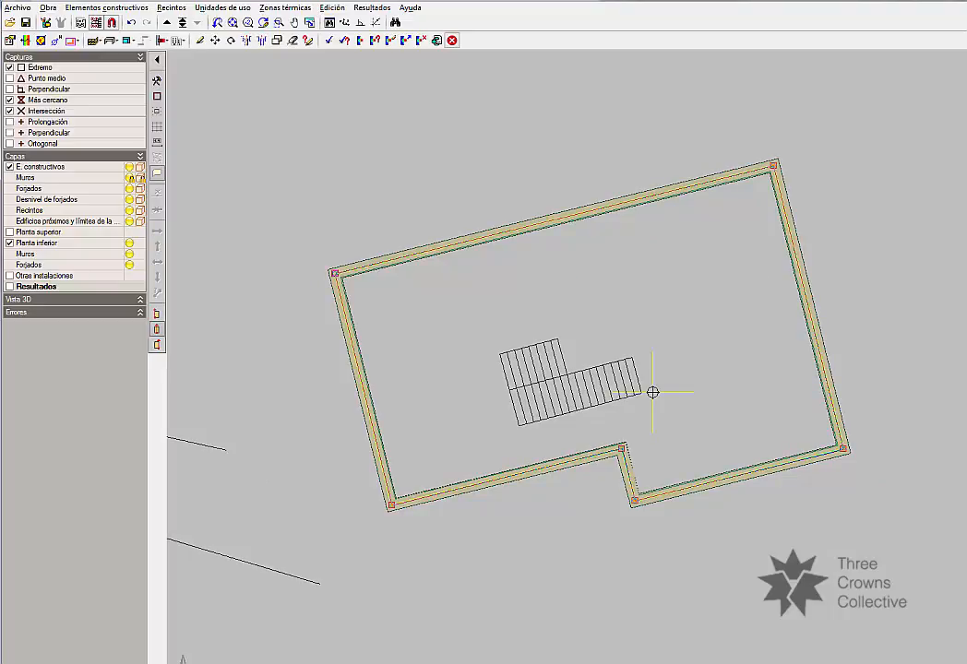
scroll(662, 405, "down", 3)
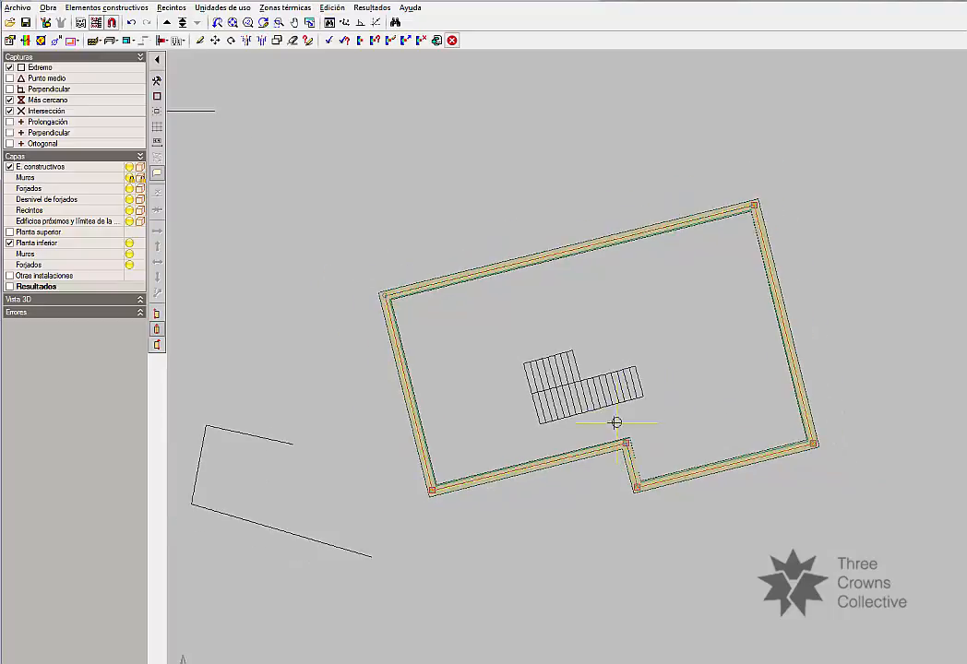
middle_click_drag(616, 423, 636, 364)
scroll(490, 250, "up", 2)
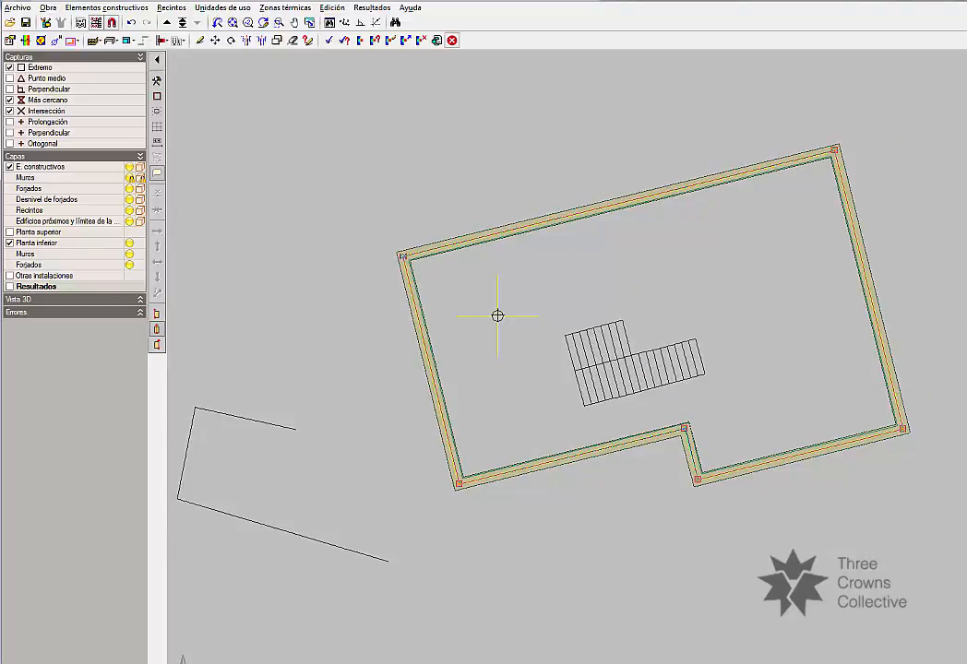
mouse_move(499, 315)
middle_mouse_down()
mouse_move(501, 240)
mouse_move(496, 301)
middle_mouse_up()
scroll(502, 234, "down", 1)
scroll(564, 268, "up", 3)
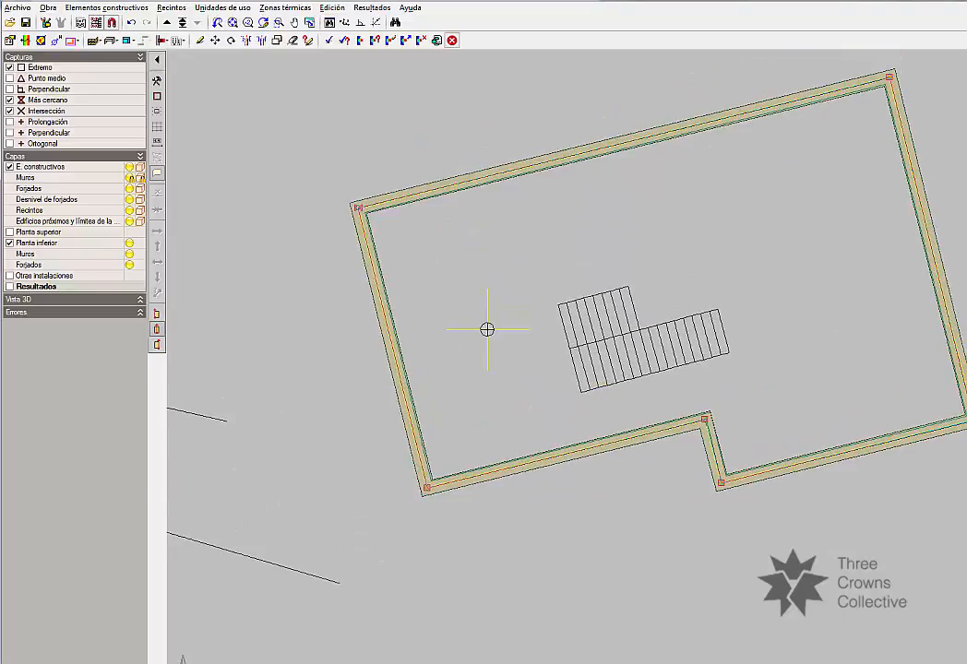
scroll(552, 244, "down", 1)
mouse_move(553, 244)
middle_mouse_down()
mouse_move(647, 248)
mouse_move(489, 235)
middle_mouse_up()
scroll(489, 235, "down", 1)
middle_click_drag(813, 277, 658, 237)
middle_click_drag(459, 227, 535, 232)
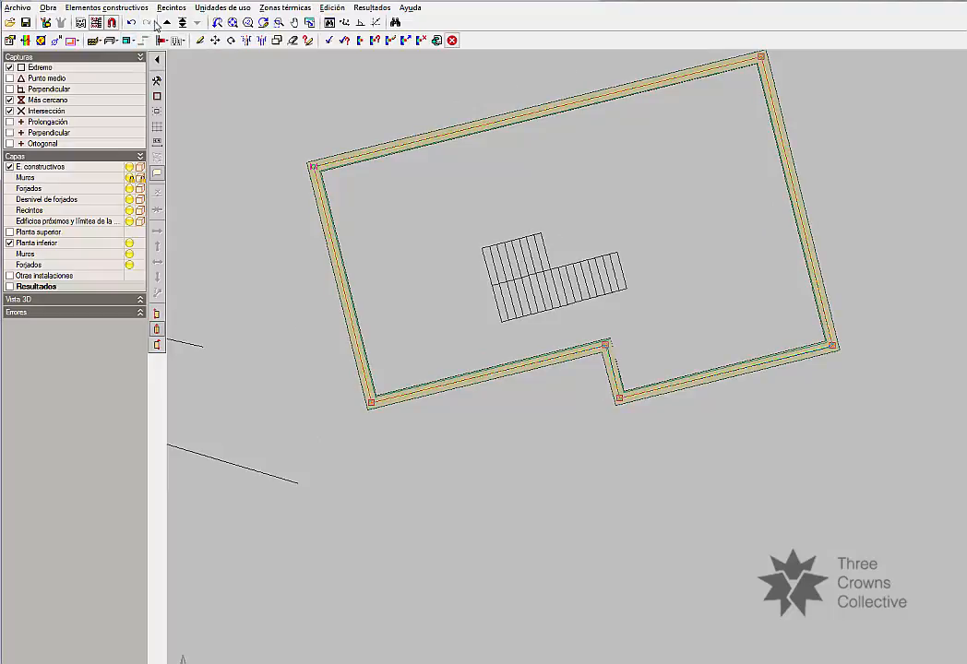
scroll(630, 325, "down", 3)
mouse_move(553, 272)
middle_mouse_down()
mouse_move(547, 186)
mouse_move(505, 255)
middle_mouse_up()
scroll(505, 203, "down", 1)
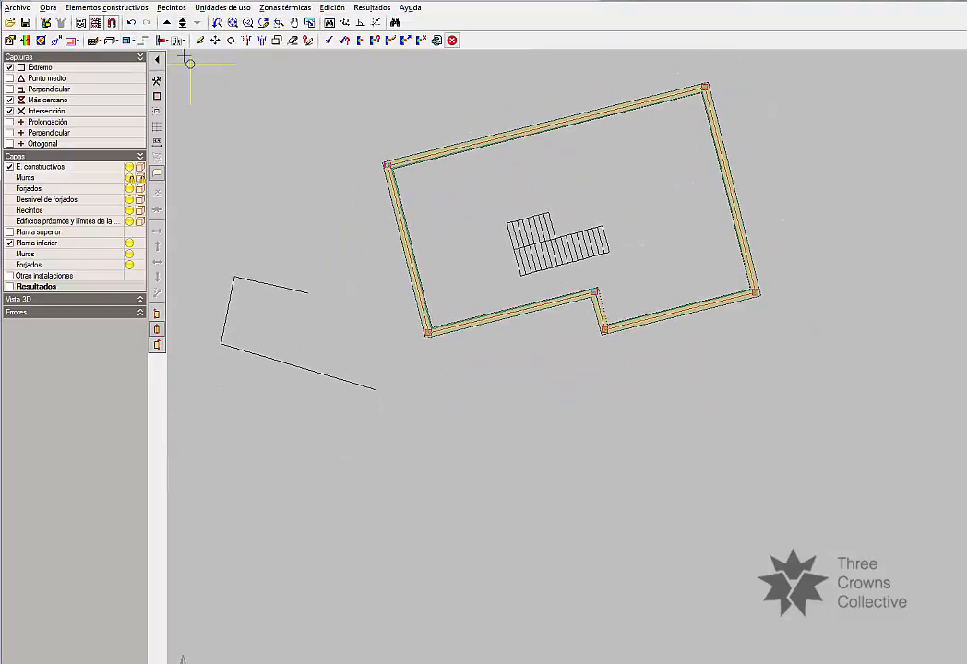
Go up one floor, cancel the wall definition, and examine the office floor's walls, rooms and courtyard.
left_click(168, 25)
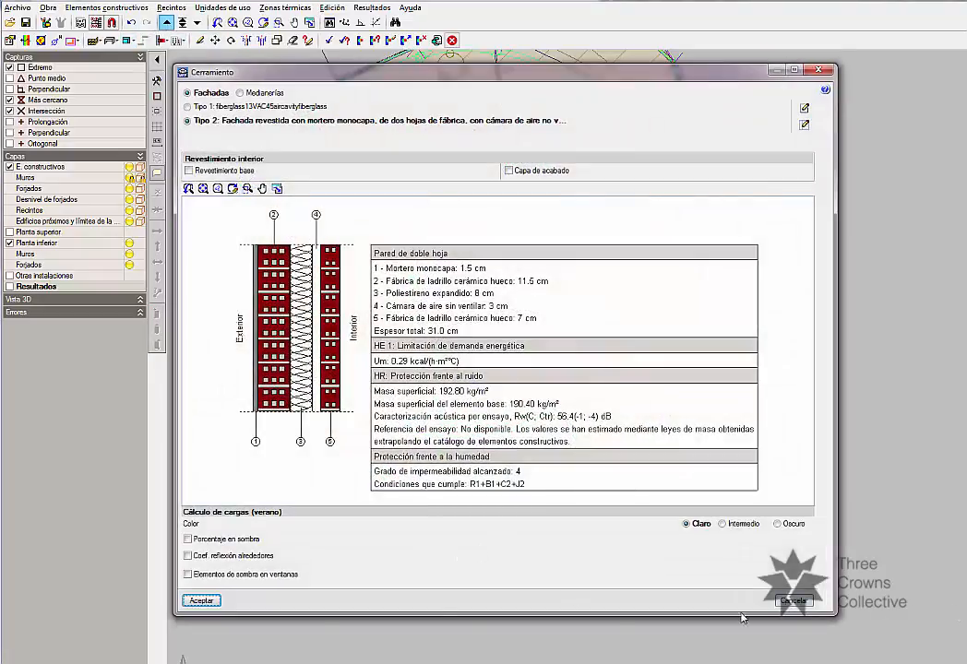
left_click(785, 598)
scroll(500, 278, "down", 2)
middle_click_drag(500, 278, 577, 341)
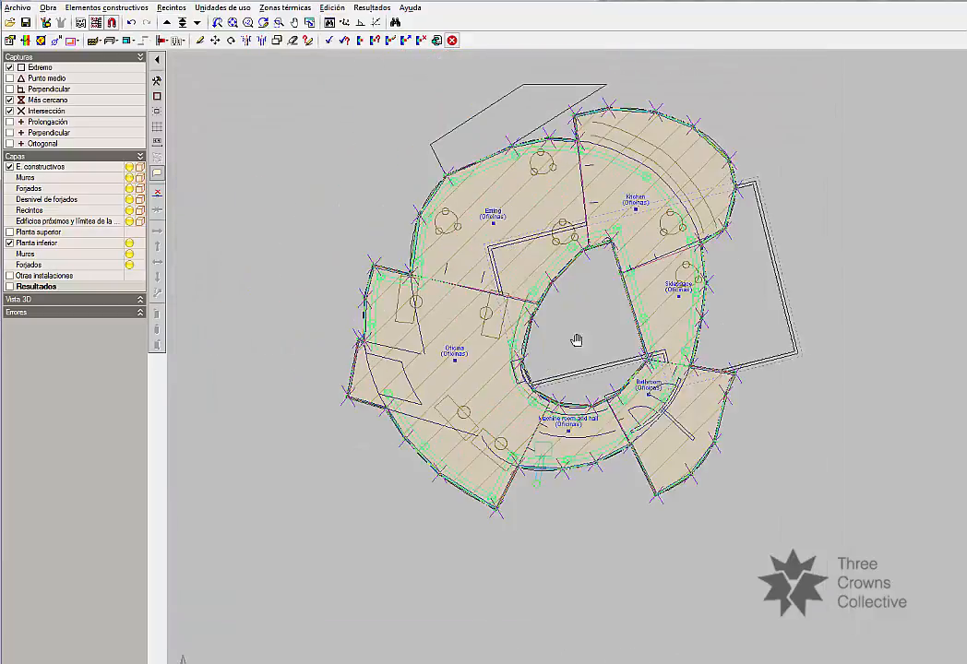
scroll(477, 268, "up", 1)
scroll(477, 268, "up", 2)
middle_click_drag(548, 261, 474, 203)
scroll(328, 269, "up", 2)
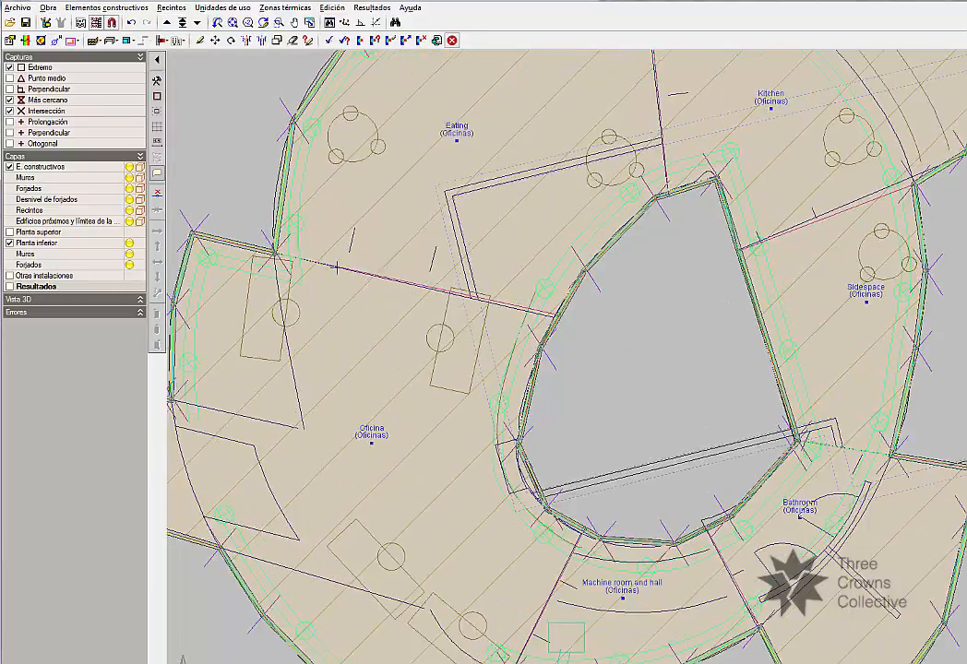
middle_click_drag(328, 269, 388, 289)
scroll(388, 289, "down", 3)
middle_click_drag(545, 105, 646, 198)
scroll(646, 197, "up", 3)
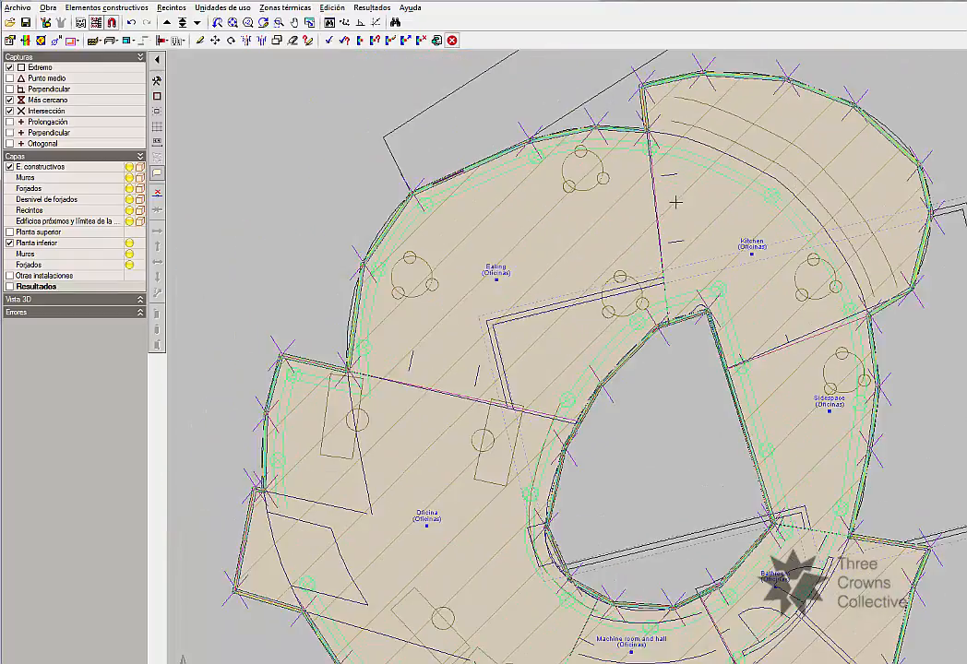
scroll(727, 366, "down", 1)
middle_click_drag(727, 366, 693, 246)
middle_click_drag(726, 374, 690, 251)
scroll(691, 437, "down", 2)
middle_click_drag(616, 384, 818, 385)
middle_click_drag(737, 337, 645, 267)
scroll(713, 358, "up", 2)
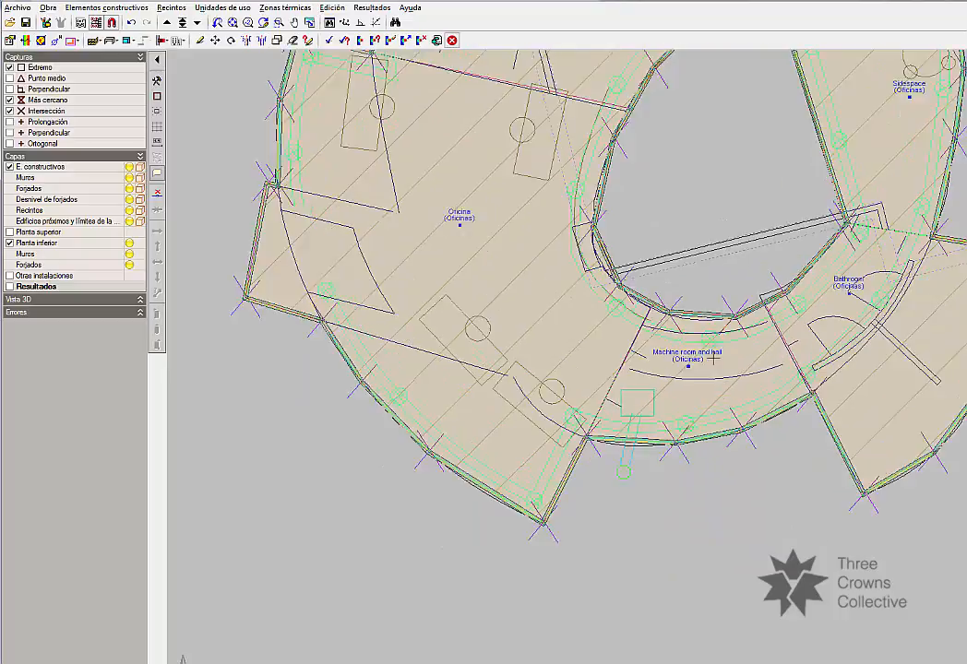
scroll(712, 359, "up", 1)
scroll(720, 346, "down", 1)
middle_click_drag(751, 292, 682, 429)
middle_click_drag(729, 291, 551, 424)
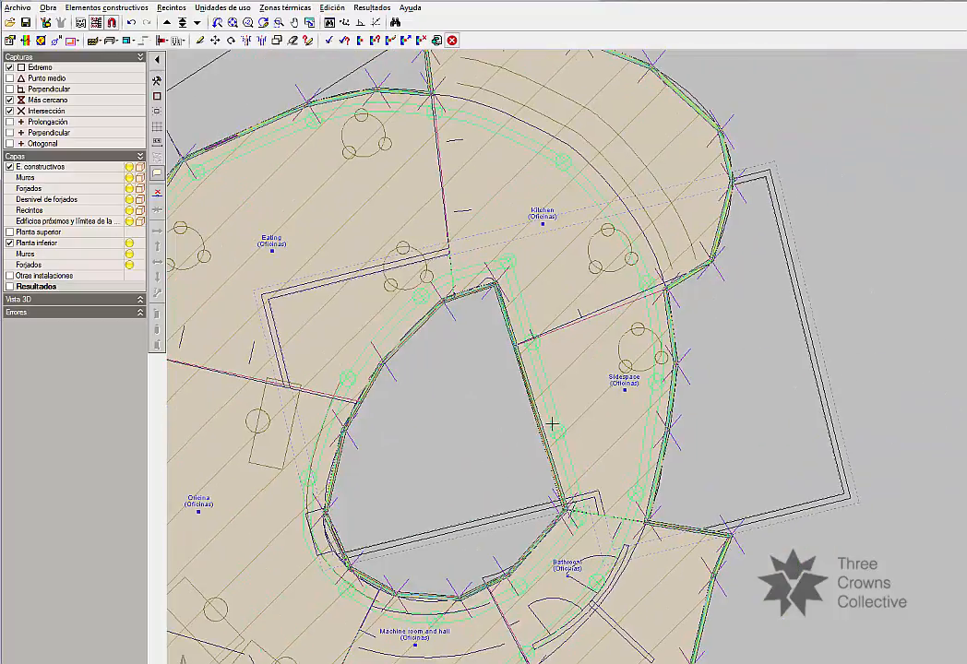
Go up to the top floor and examine the roof slab's plan.
left_click(168, 24)
scroll(662, 359, "down", 2)
scroll(662, 358, "down", 1)
middle_click_drag(662, 358, 710, 250)
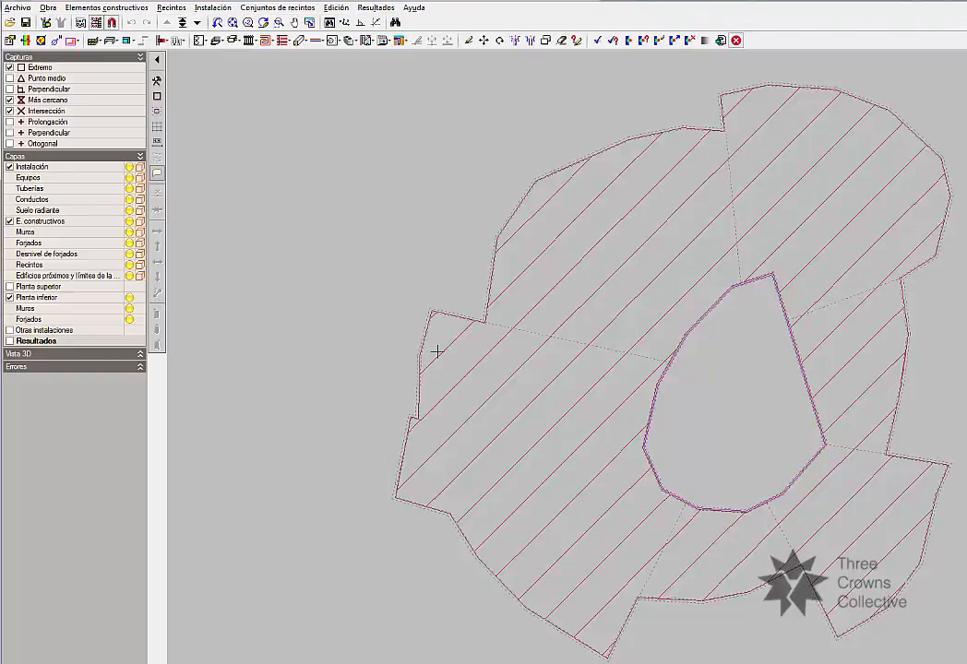
middle_click_drag(687, 403, 557, 380)
scroll(598, 300, "down", 2)
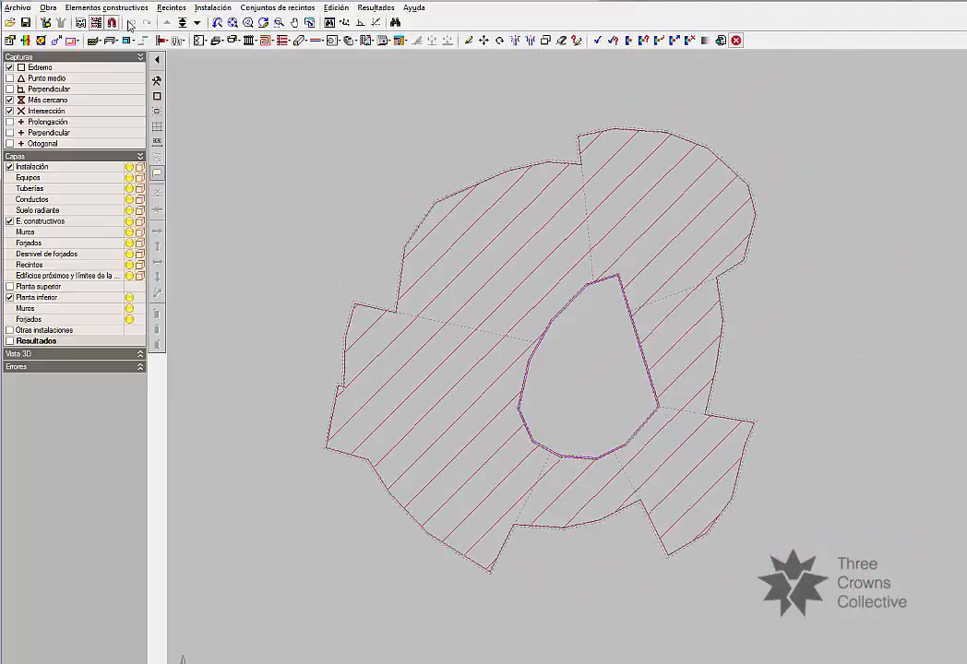
Go down one floor and examine the air-conditioning ducts, pipes and equipment across the office rooms.
left_click(197, 23)
scroll(678, 359, "up", 1)
mouse_move(504, 277)
middle_mouse_down()
mouse_move(556, 186)
mouse_move(487, 275)
middle_mouse_up()
scroll(546, 179, "down", 1)
scroll(714, 277, "up", 3)
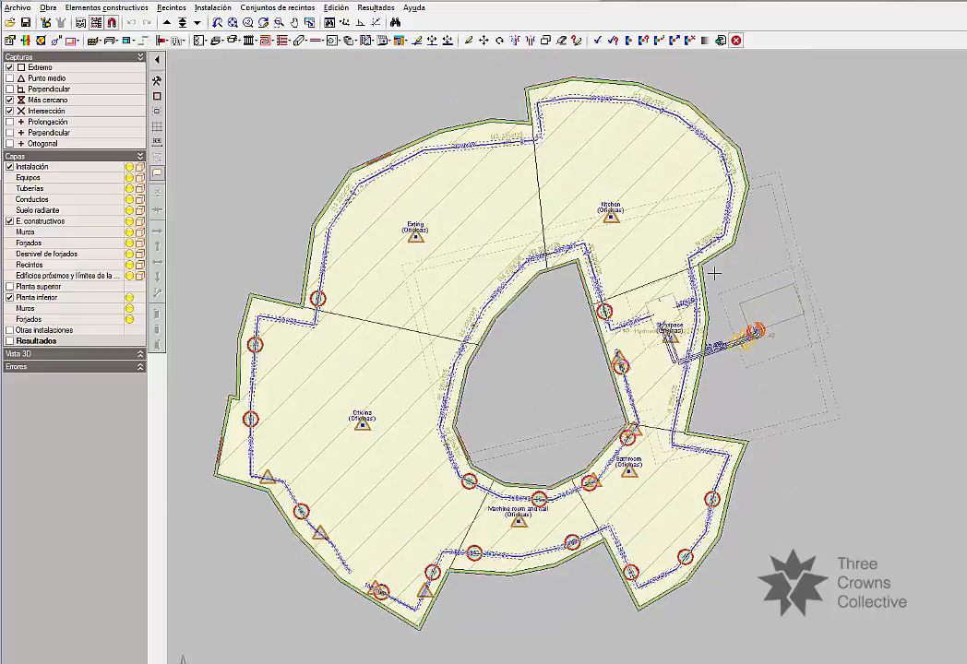
middle_click_drag(657, 477, 657, 367)
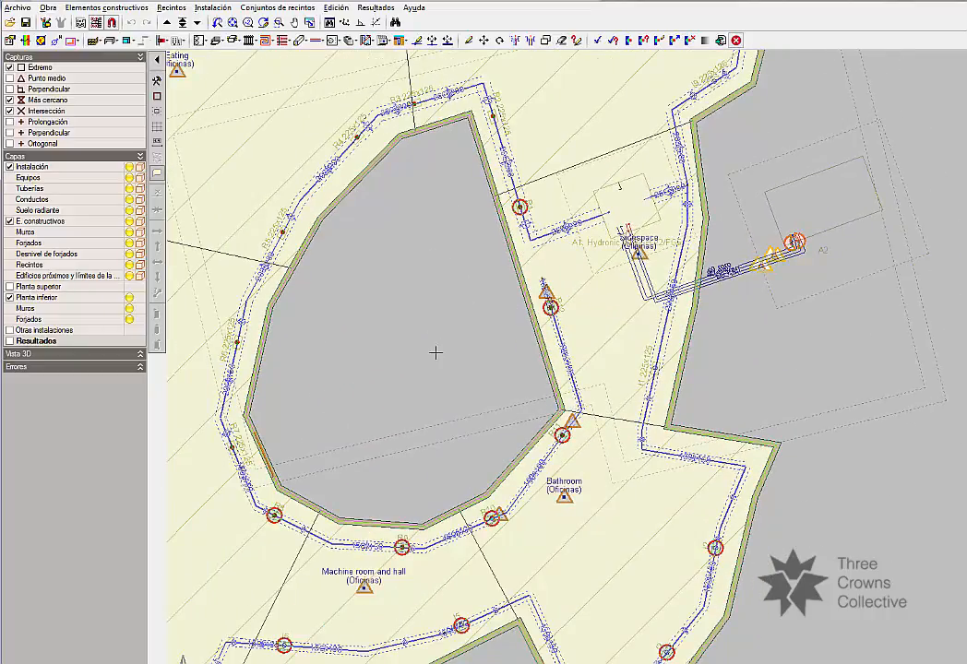
scroll(303, 338, "down", 1)
middle_click_drag(303, 338, 384, 281)
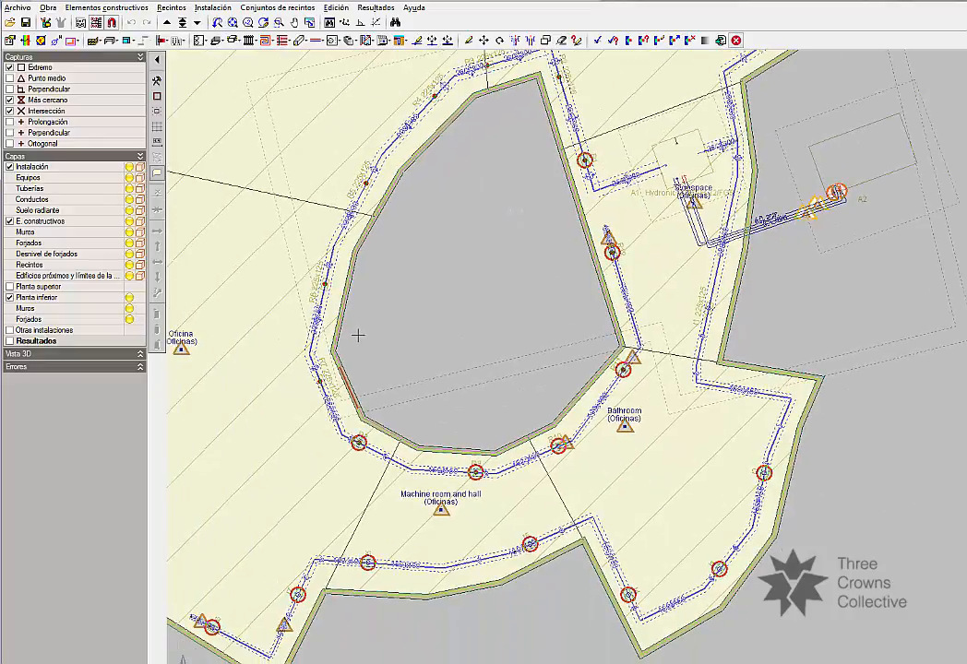
scroll(280, 177, "down", 1)
middle_click_drag(281, 178, 475, 147)
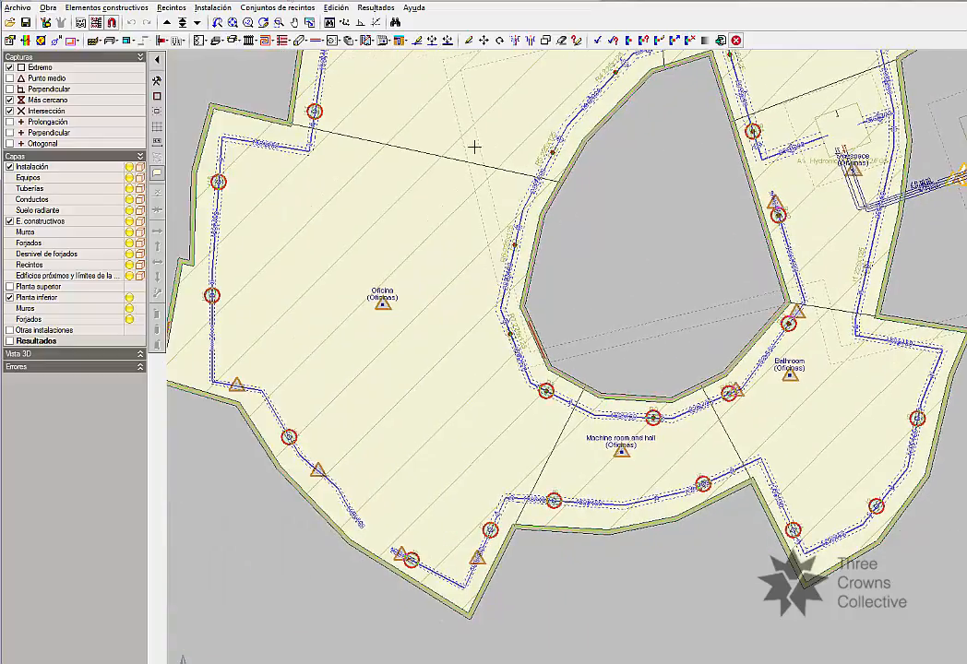
View the building in 3D with all floors and only the Climatización installation, inspect its exterior, and close the view.
left_click(106, 7)
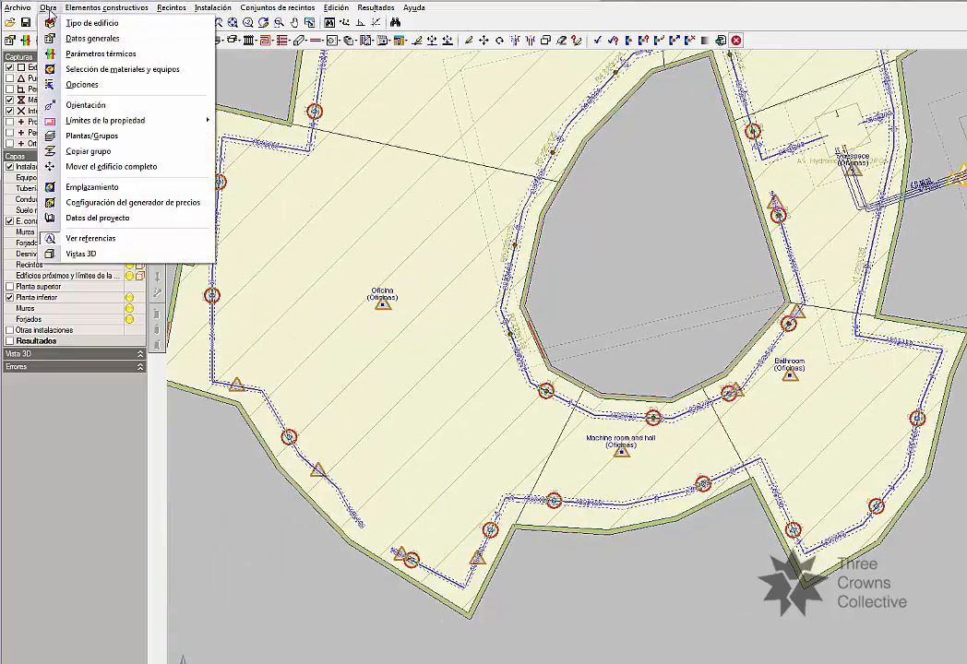
left_click(82, 253)
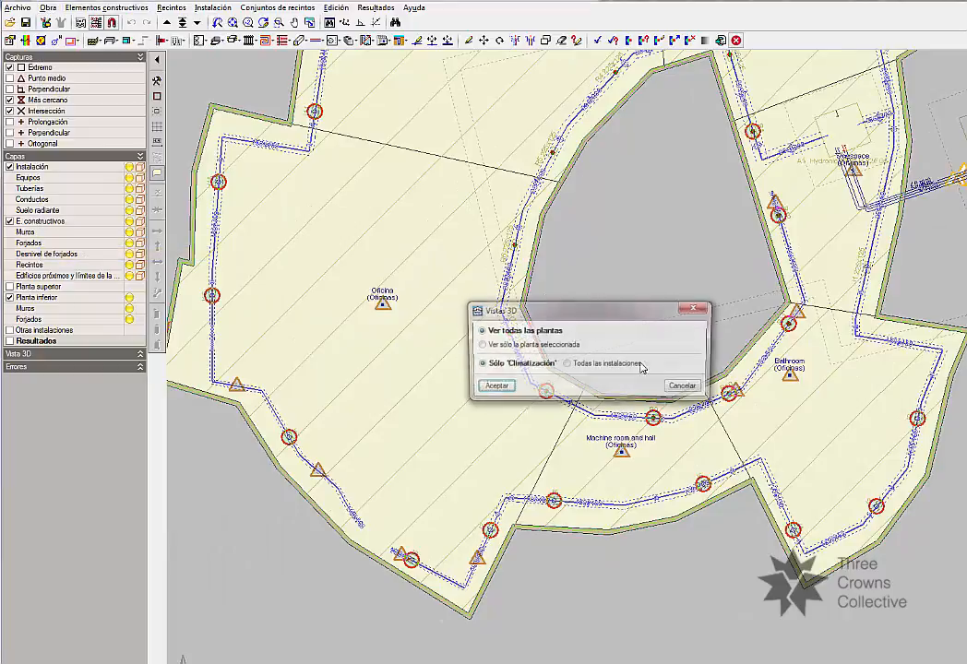
left_click(479, 389)
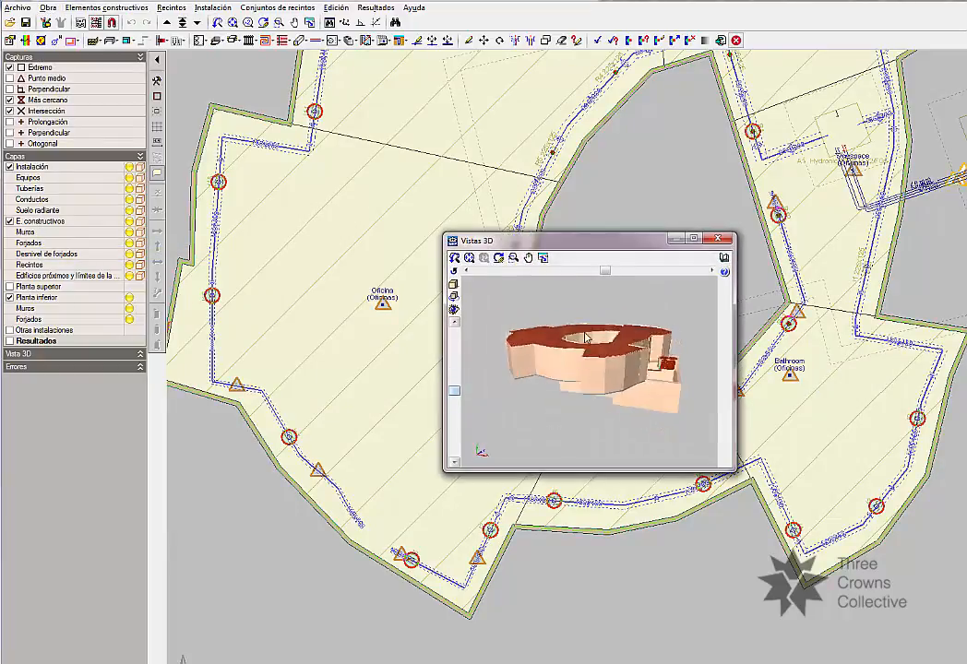
left_click_drag(586, 376, 607, 353)
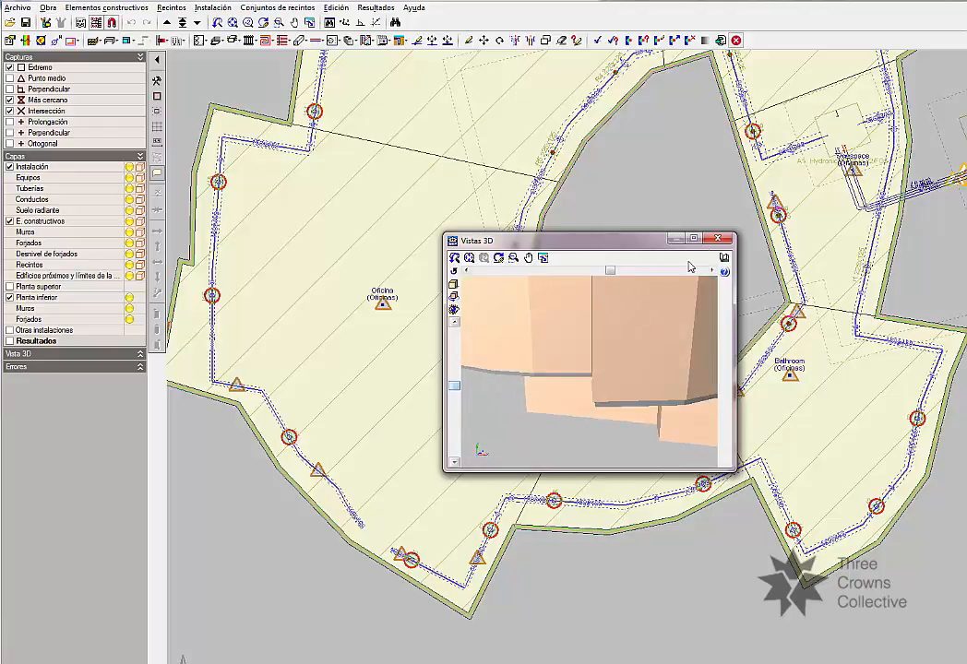
left_click(714, 242)
Open a 3D view of all floors with all installations (Todas las instalaciones) included.
left_click(106, 7)
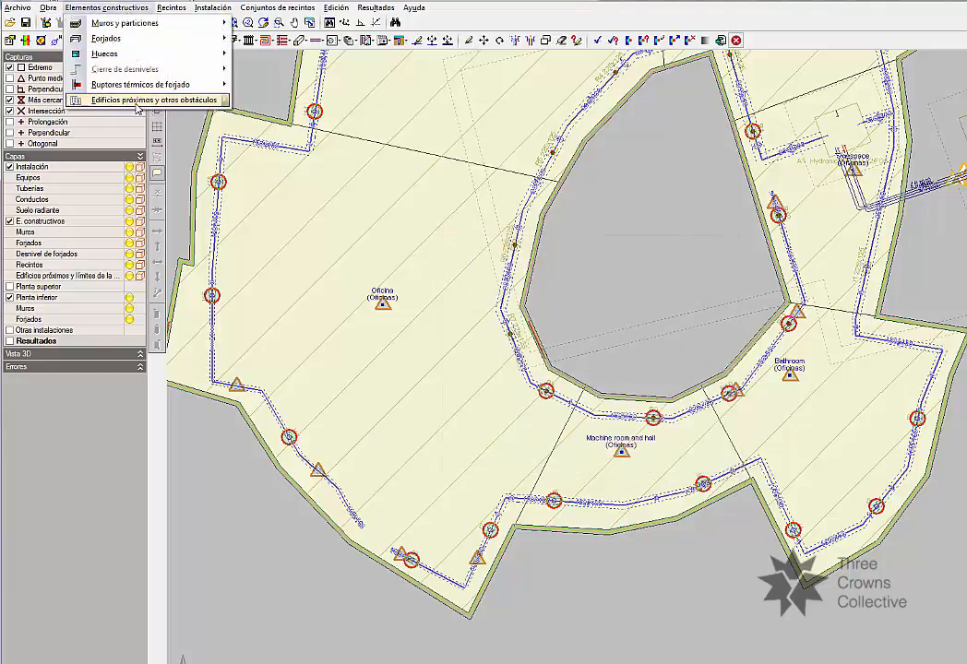
mouse_move(213, 7)
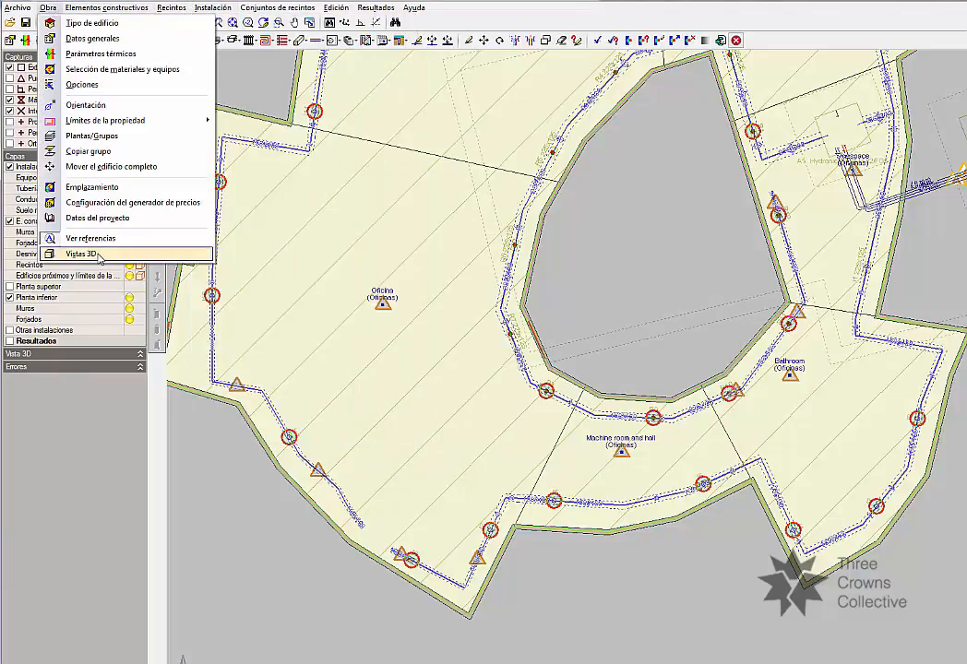
left_click(92, 211)
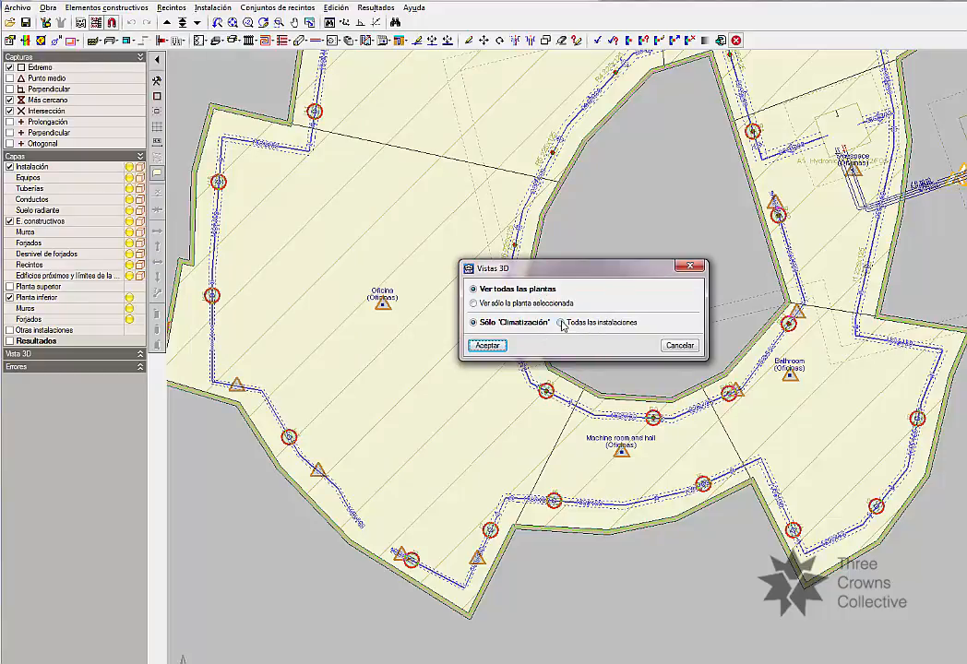
left_click(574, 324)
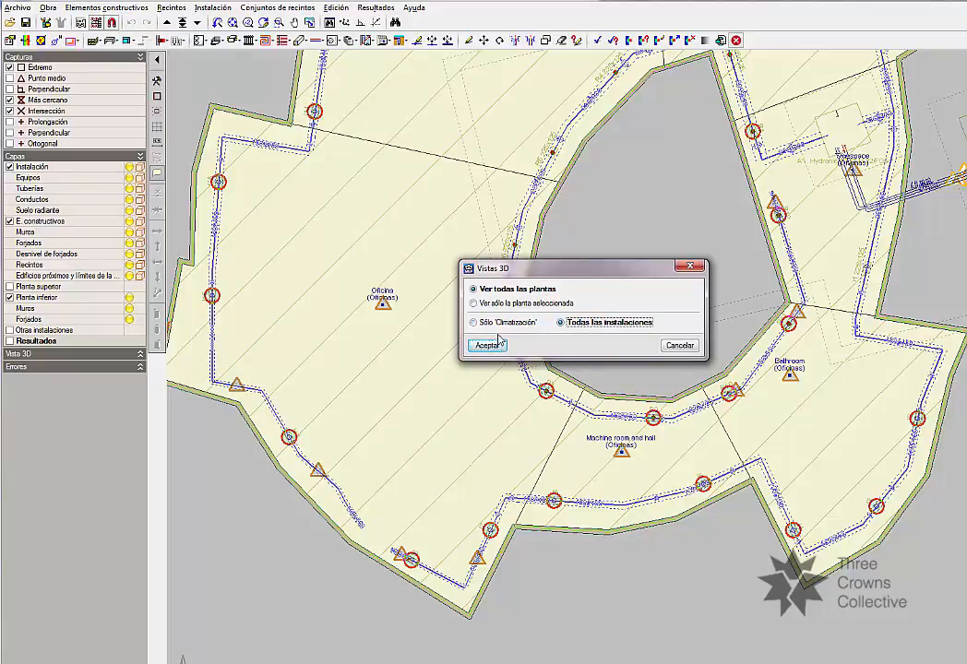
left_click(496, 349)
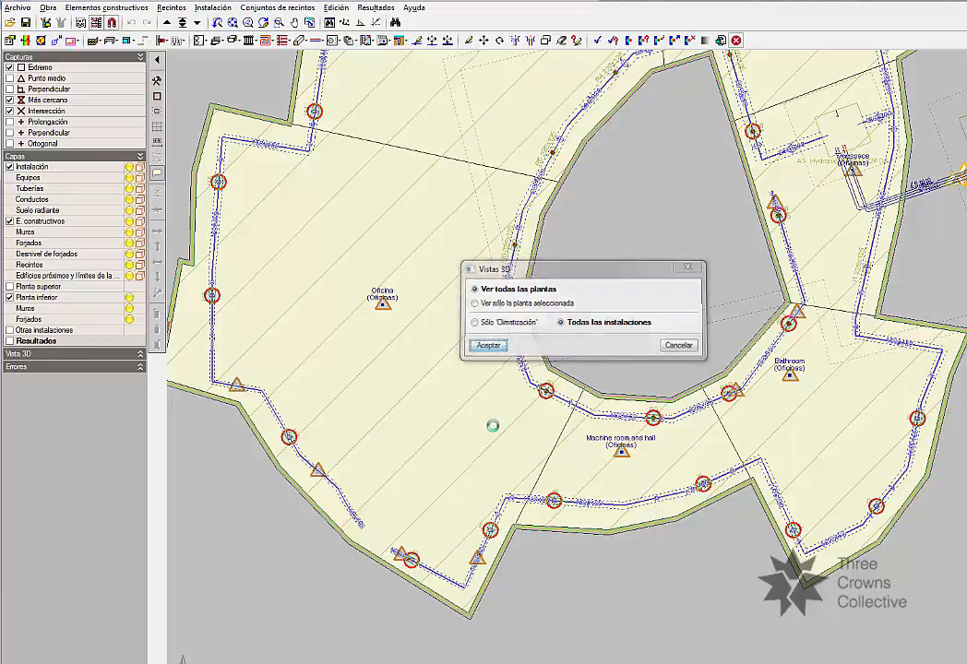
left_click_drag(563, 394, 582, 295)
Hide the enclosures (Cerramientos) in the 3D view, enlarge its window, and examine the ducts and pipes between the slabs.
left_click(453, 283)
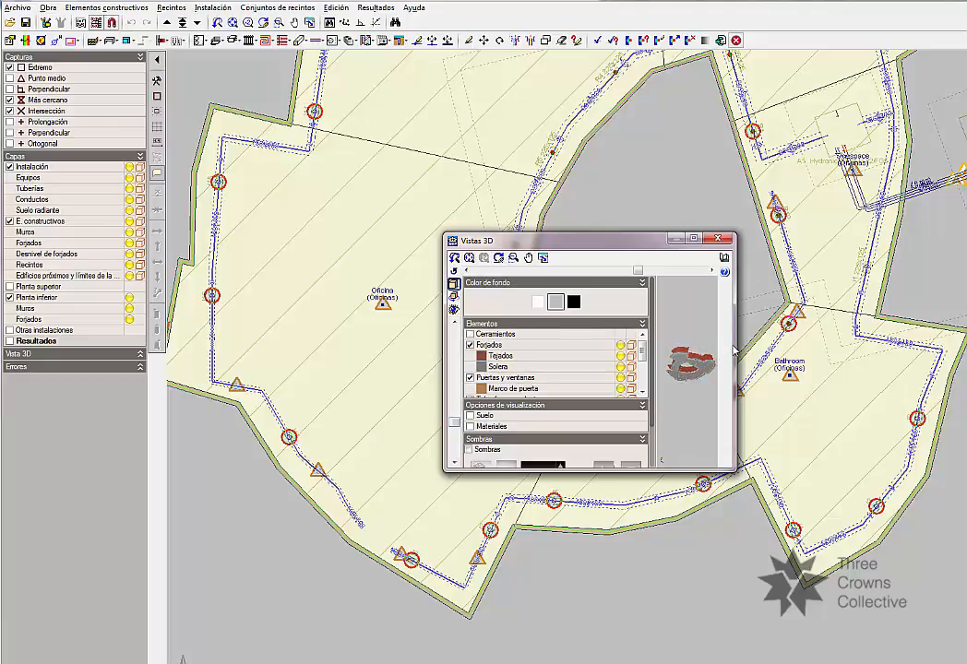
left_click_drag(733, 344, 928, 347)
left_click_drag(600, 239, 386, 143)
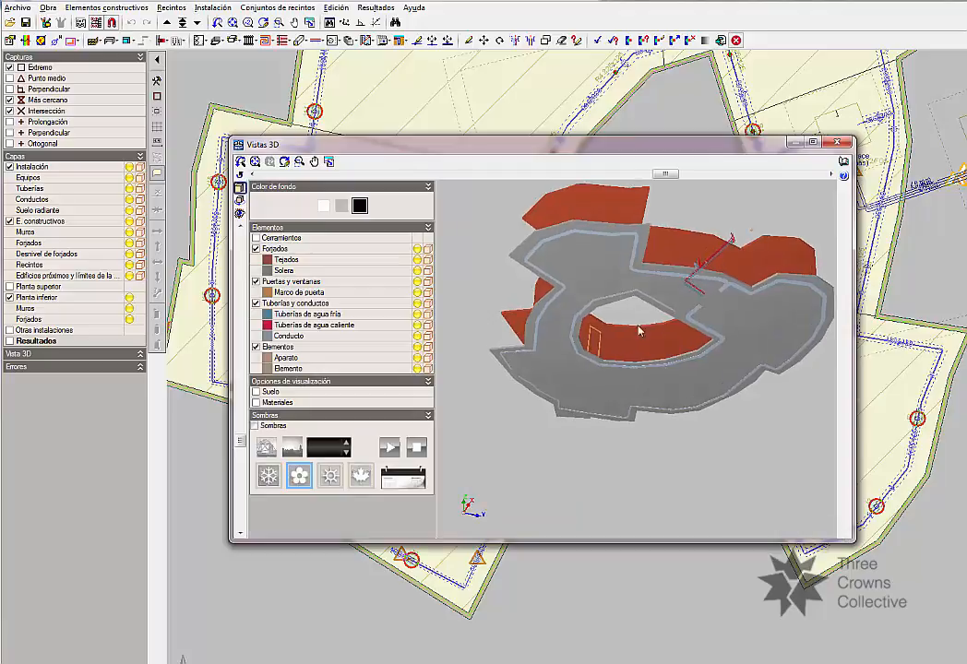
mouse_move(639, 331)
left_mouse_down()
mouse_move(622, 384)
mouse_move(625, 420)
mouse_move(589, 506)
mouse_move(585, 453)
mouse_move(734, 464)
mouse_move(731, 453)
mouse_move(706, 451)
mouse_move(687, 382)
mouse_move(622, 423)
mouse_move(522, 346)
mouse_move(572, 320)
mouse_move(611, 270)
mouse_move(619, 324)
mouse_move(639, 266)
mouse_move(574, 296)
mouse_move(526, 343)
mouse_move(544, 324)
mouse_move(552, 363)
mouse_move(605, 387)
mouse_move(578, 393)
mouse_move(671, 371)
mouse_move(579, 393)
mouse_move(680, 356)
mouse_move(637, 295)
mouse_move(646, 328)
mouse_move(632, 289)
mouse_move(634, 330)
left_mouse_up()
scroll(628, 437, "up", 5)
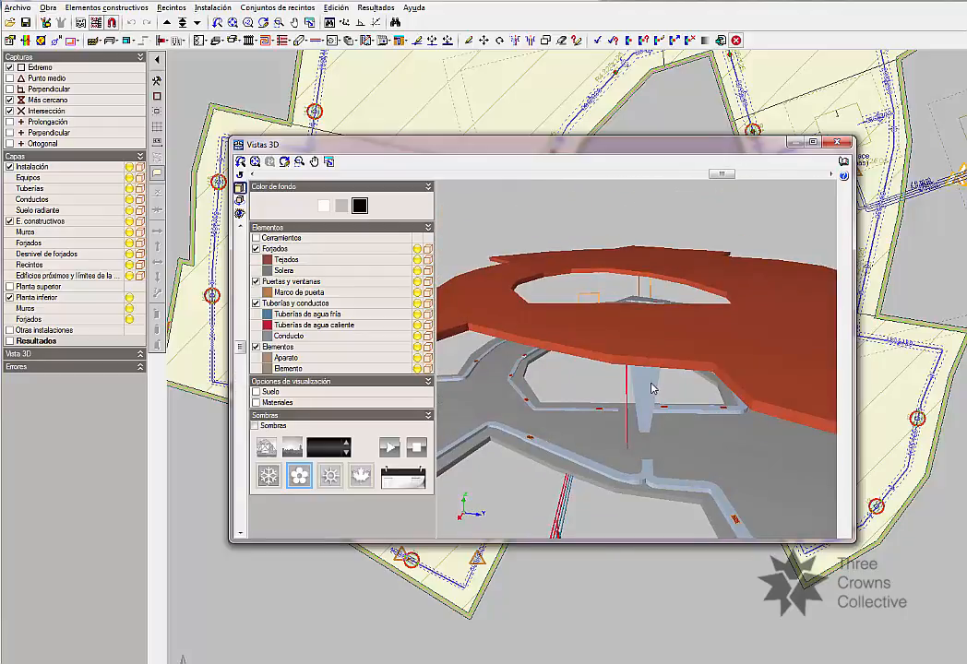
Hide the floor slabs (Forjados) in the 3D view, inspect the exposed ducts and water pipes from several angles, and close the view.
left_click_drag(652, 388, 418, 406)
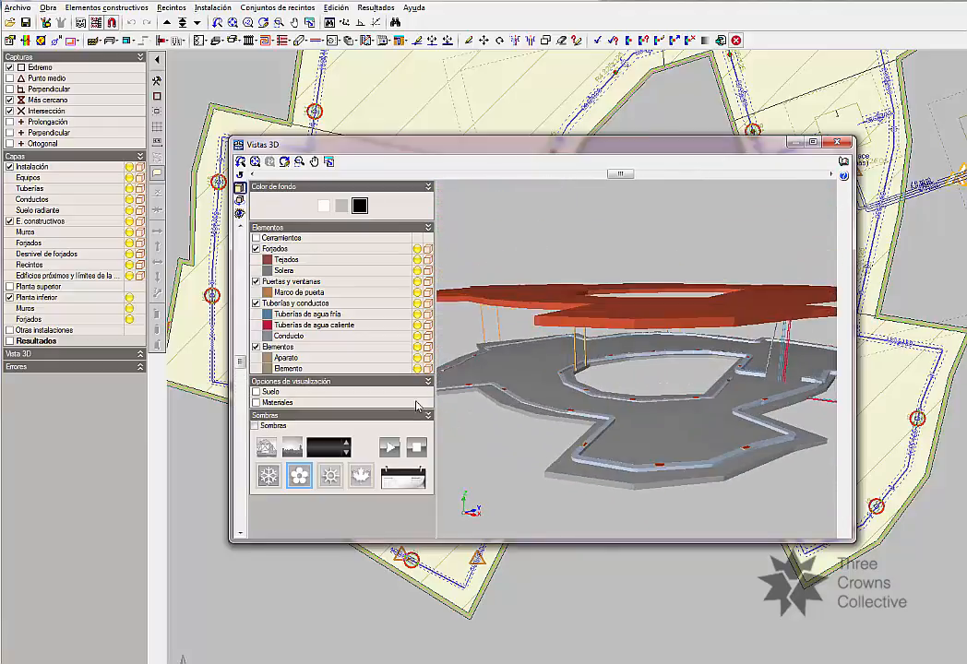
left_click(256, 249)
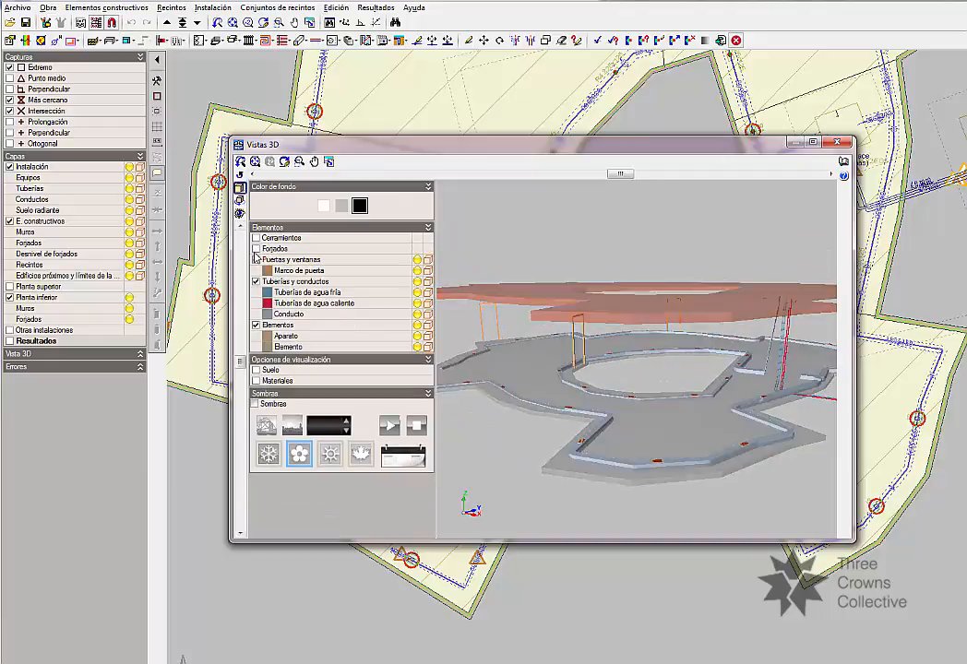
left_click_drag(625, 450, 635, 330)
left_click_drag(597, 366, 631, 367)
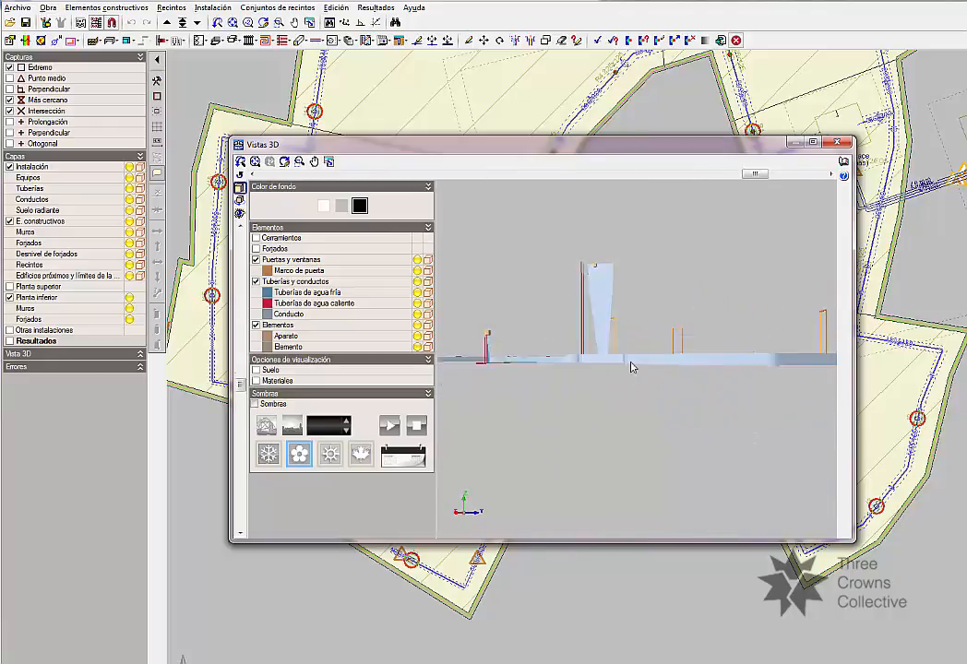
left_click_drag(555, 445, 766, 238)
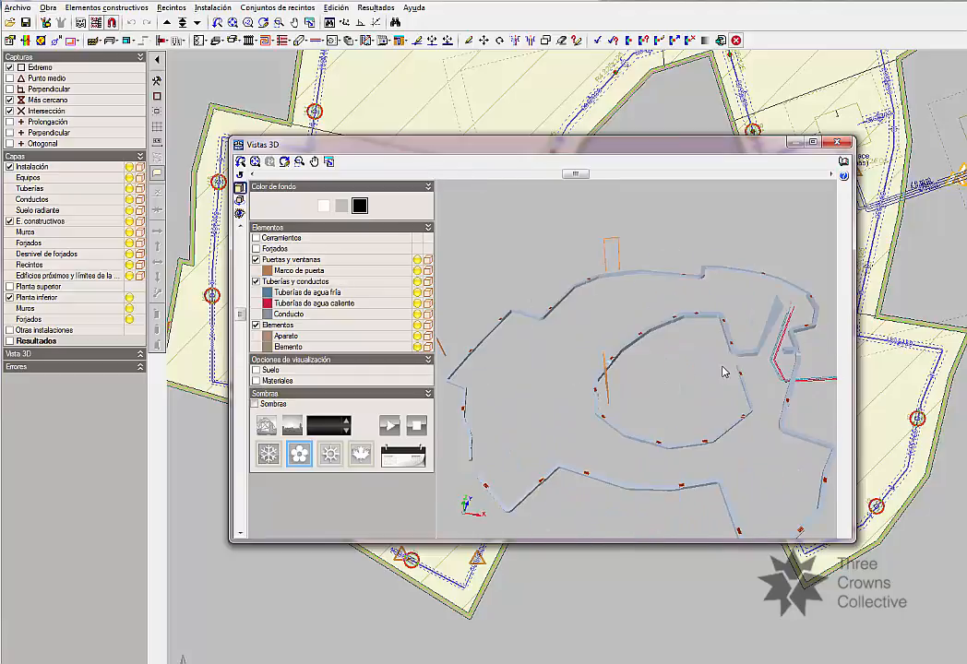
left_click_drag(723, 372, 735, 382)
left_click_drag(690, 438, 700, 406)
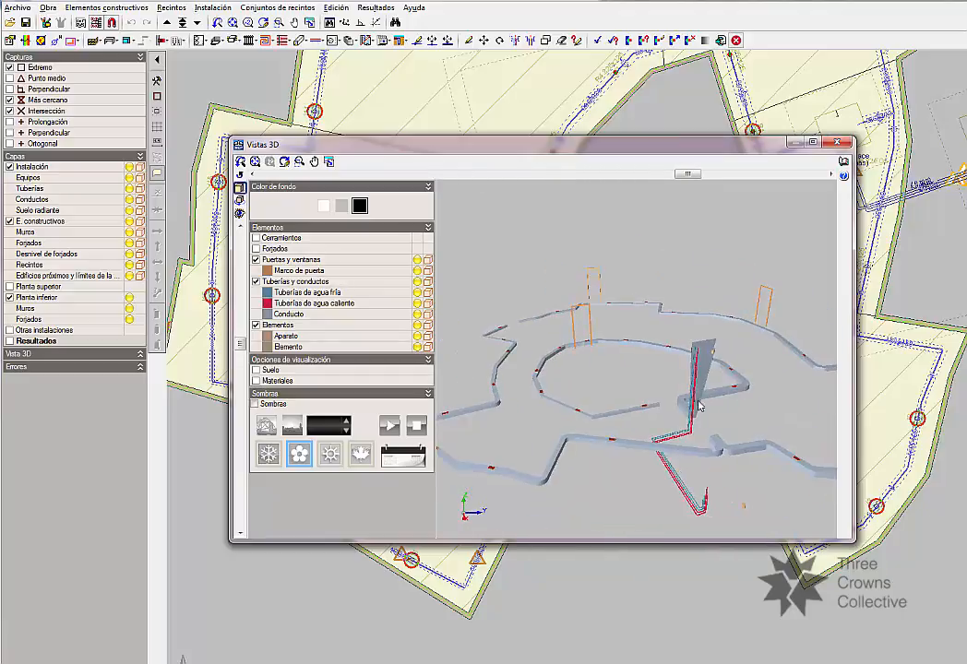
key("Escape")
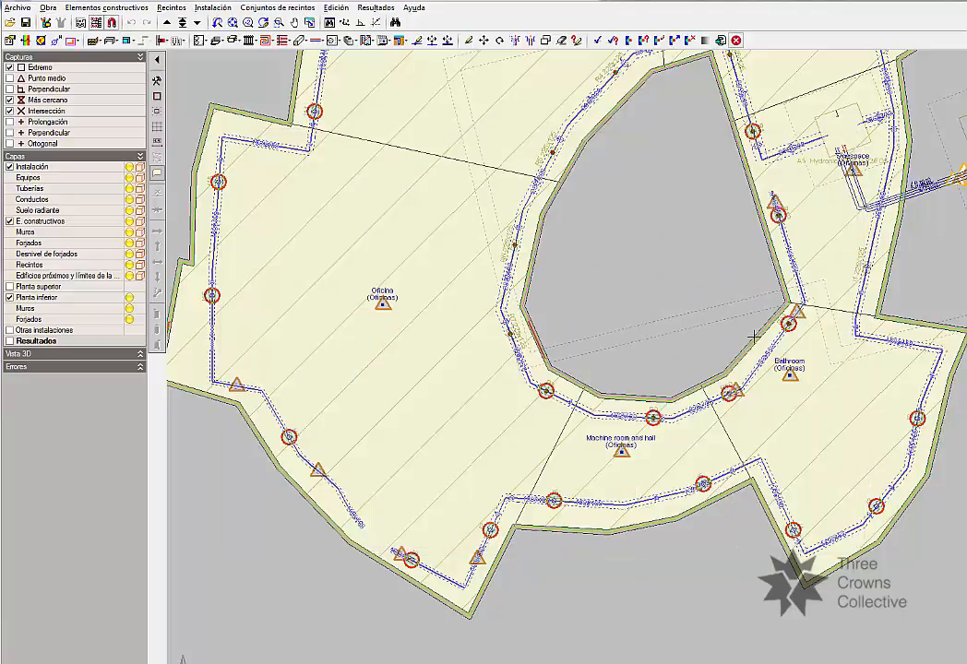